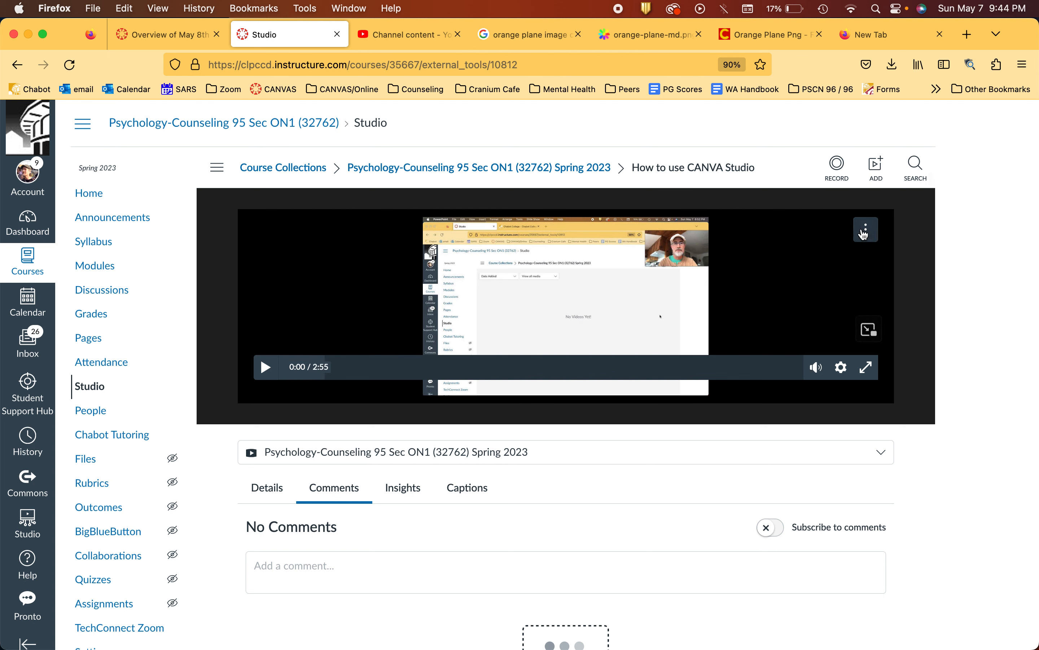
Step: Download the media file of the How to use CANVA Studio video
{"action": "left_click", "coordinate": [866, 229]}
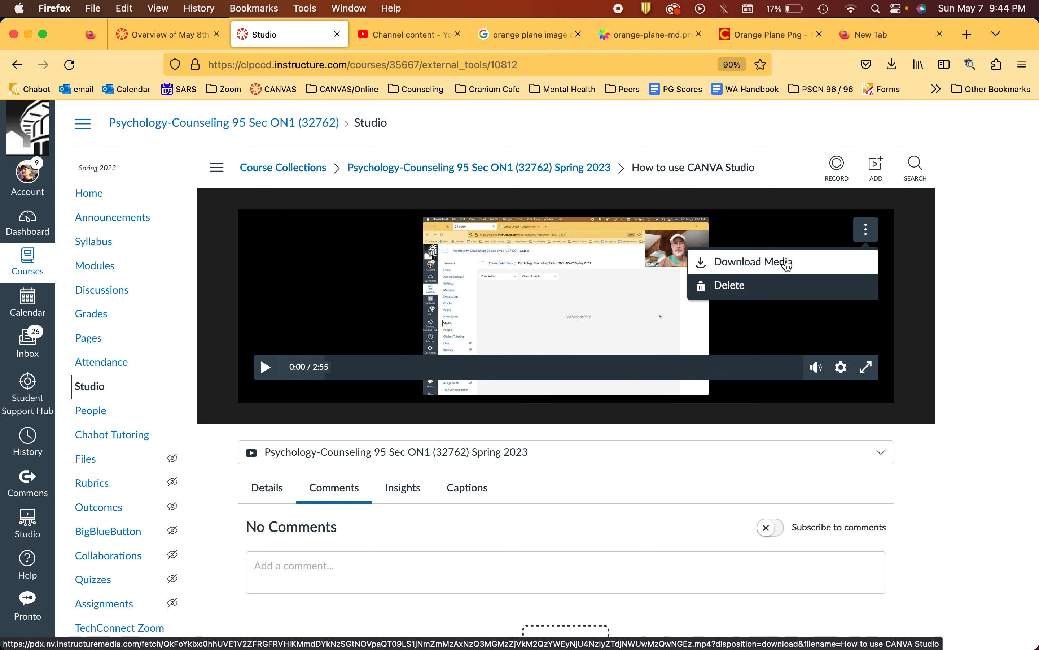
{"action": "left_click", "coordinate": [787, 262]}
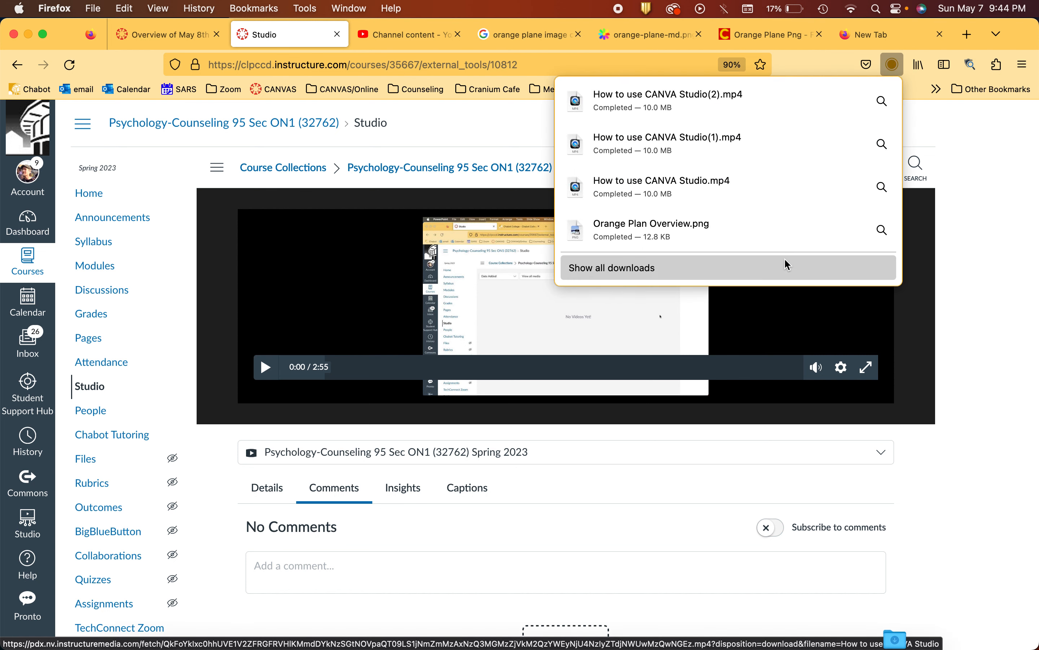
{"action": "left_click", "coordinate": [1026, 267]}
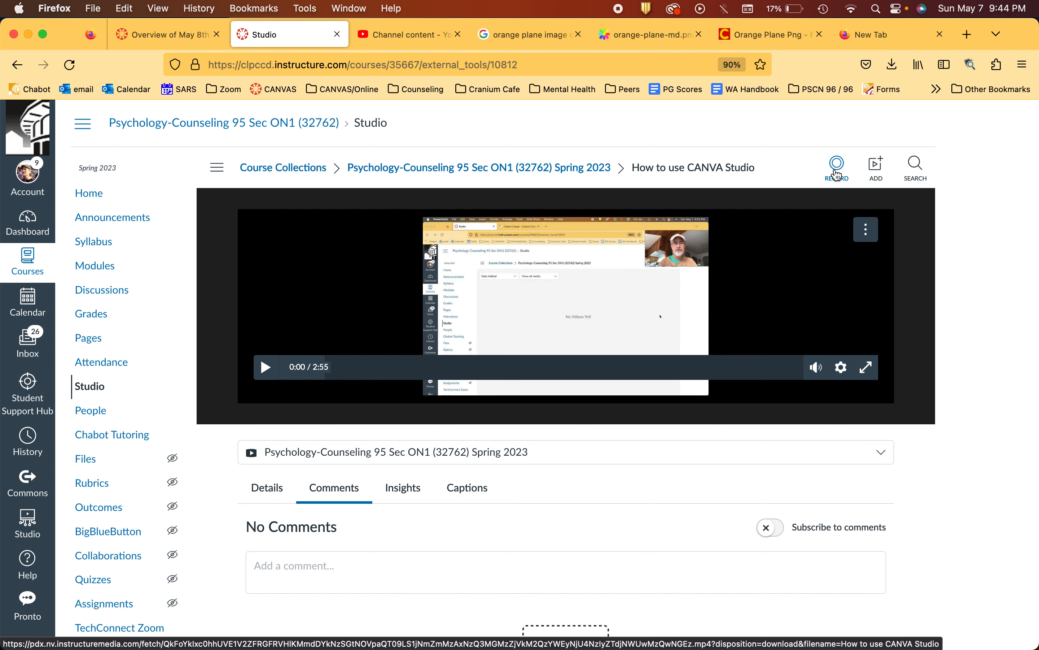
Step: Record a screen capture of about 6 seconds with both screen and webcam, and finish the recording
{"action": "left_click", "coordinate": [836, 171]}
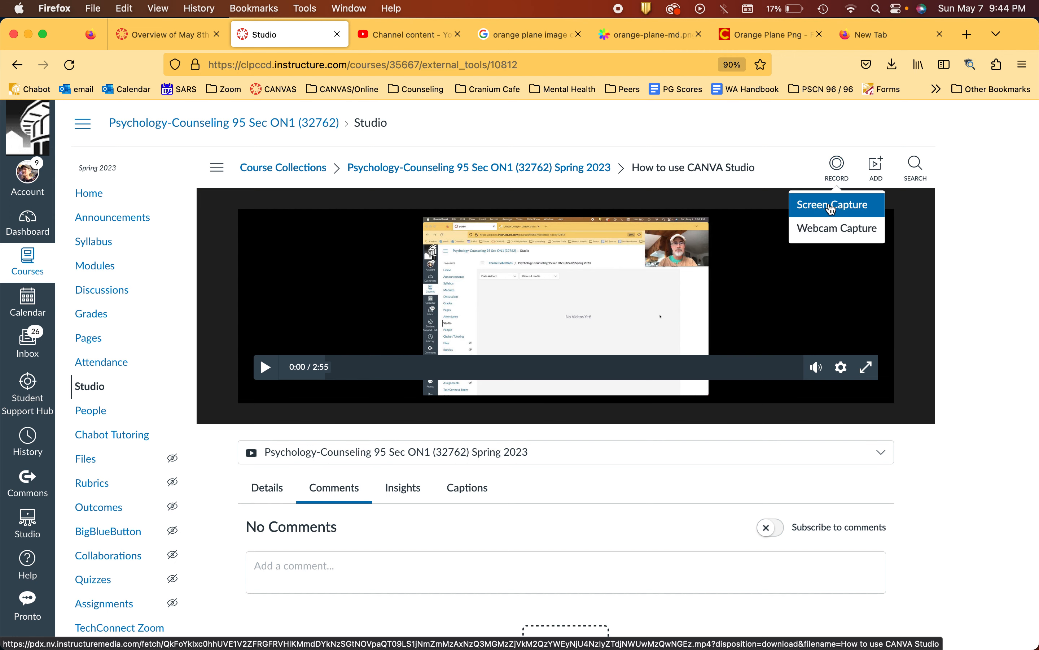
{"action": "left_click", "coordinate": [831, 206]}
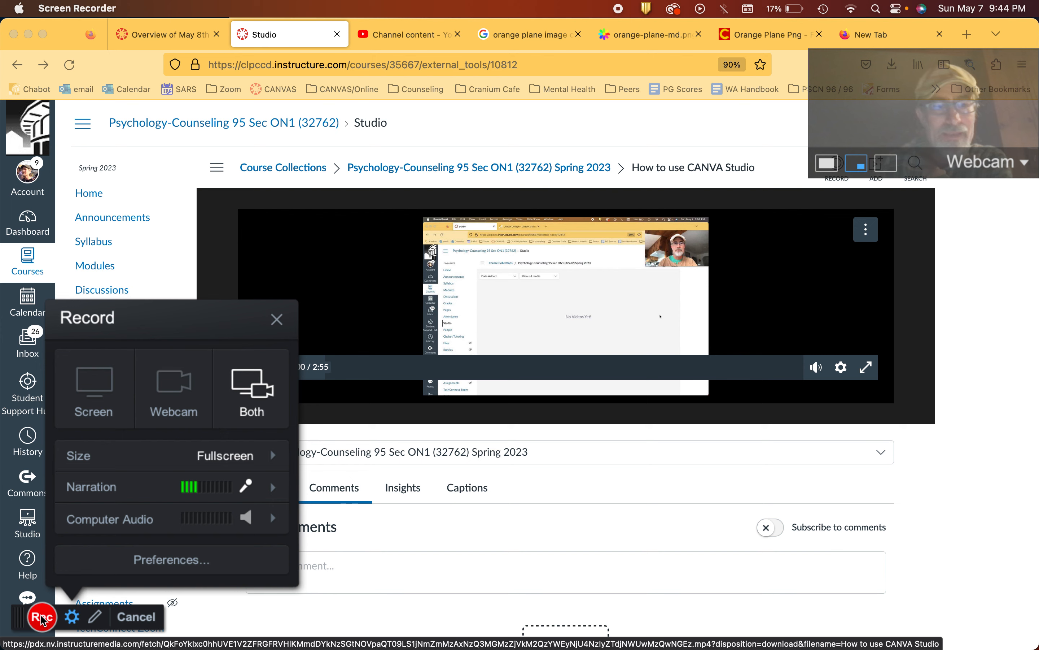
{"action": "left_click", "coordinate": [41, 618]}
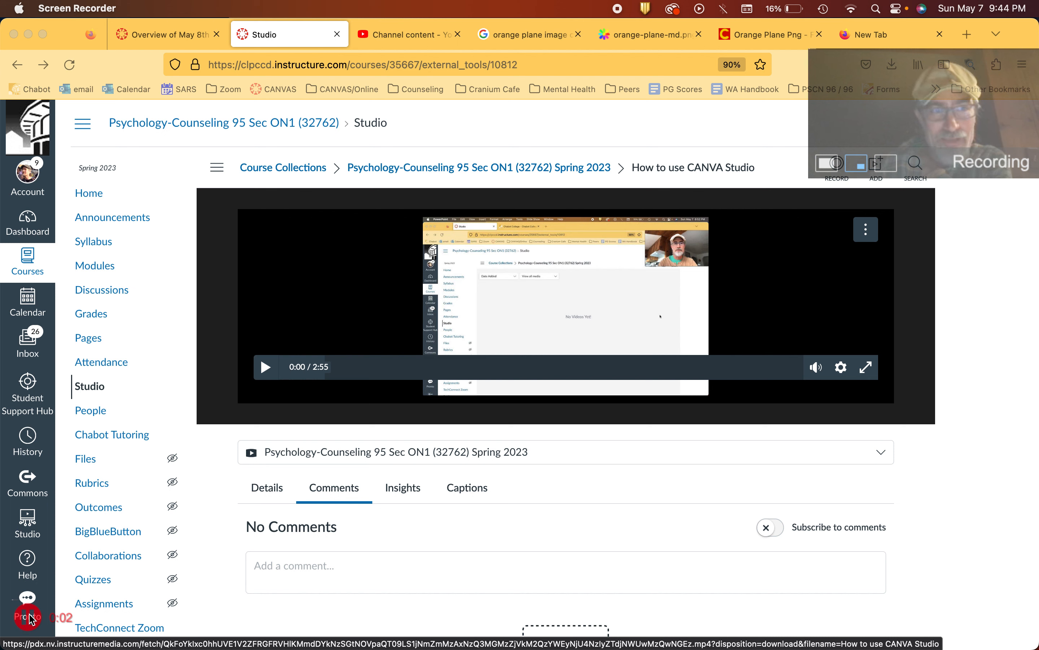
{"action": "left_click", "coordinate": [28, 617]}
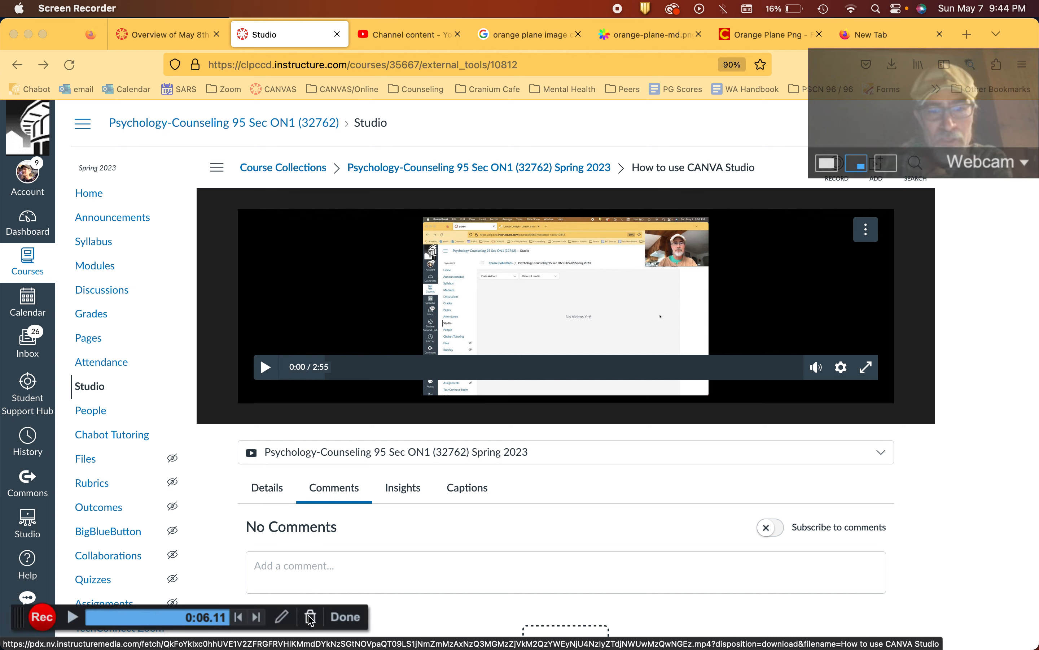
{"action": "left_click", "coordinate": [347, 617]}
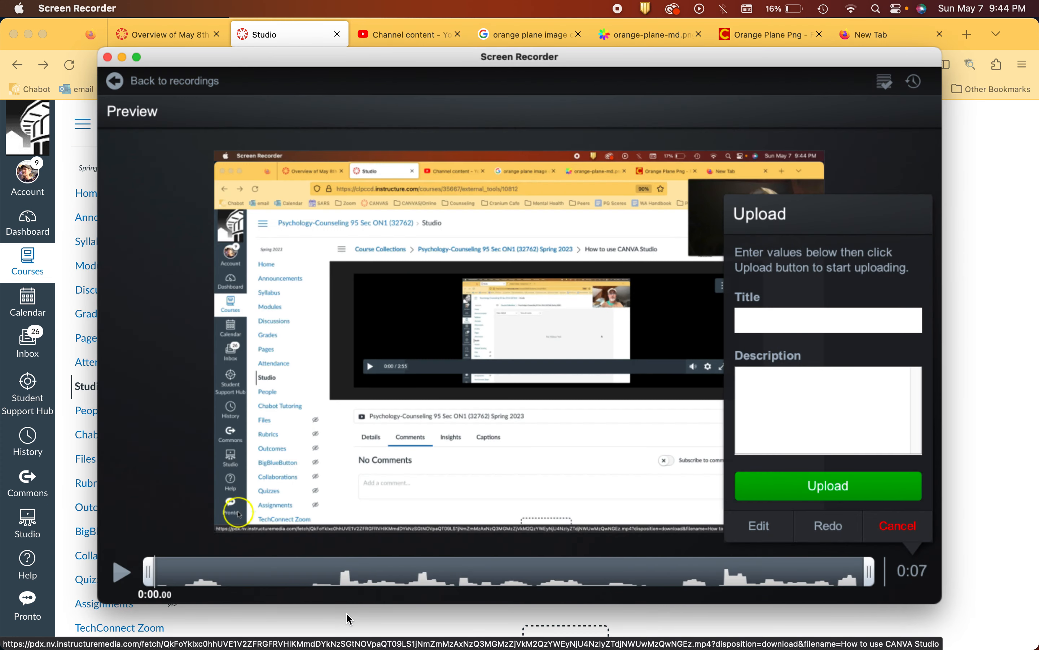
Step: Return to the recordings list and delete the short test recording from this computer
{"action": "left_click", "coordinate": [176, 82]}
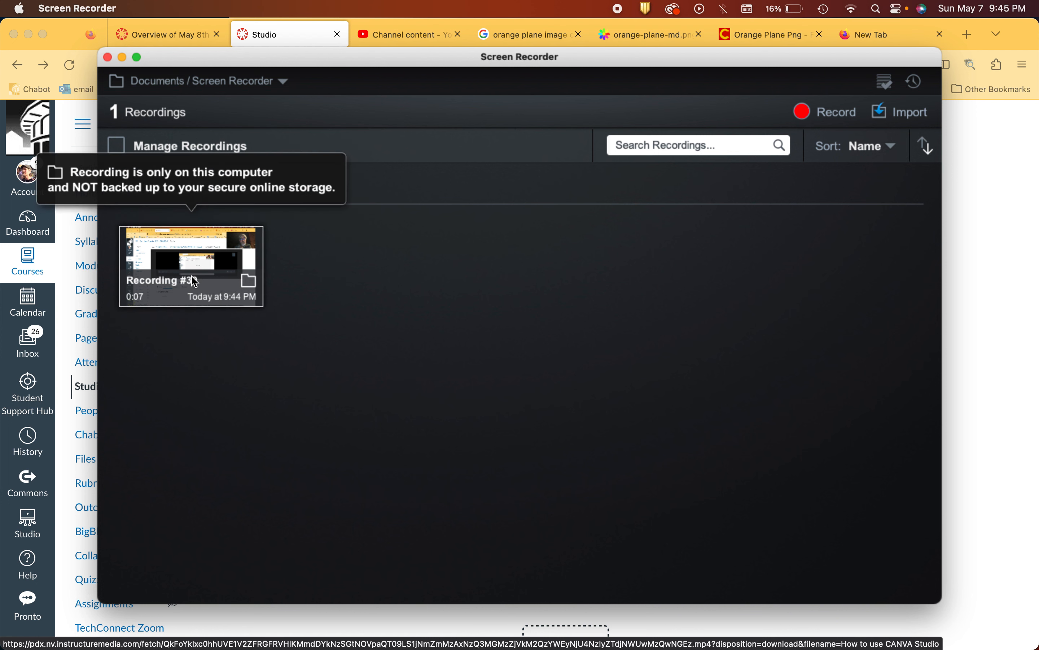
{"action": "left_click", "coordinate": [117, 146]}
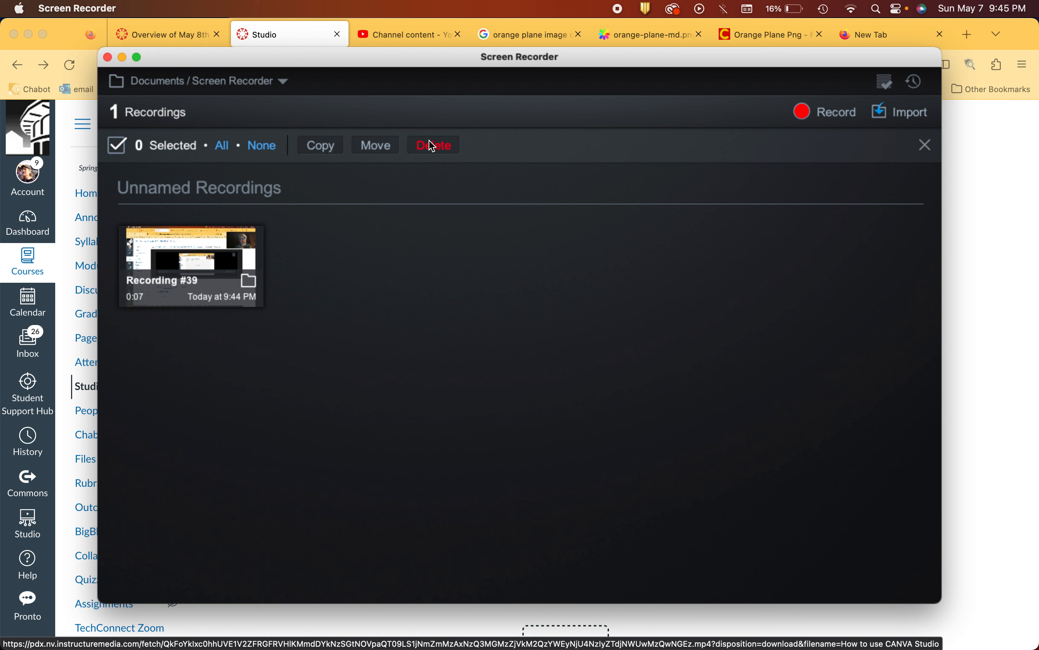
{"action": "left_click", "coordinate": [232, 253]}
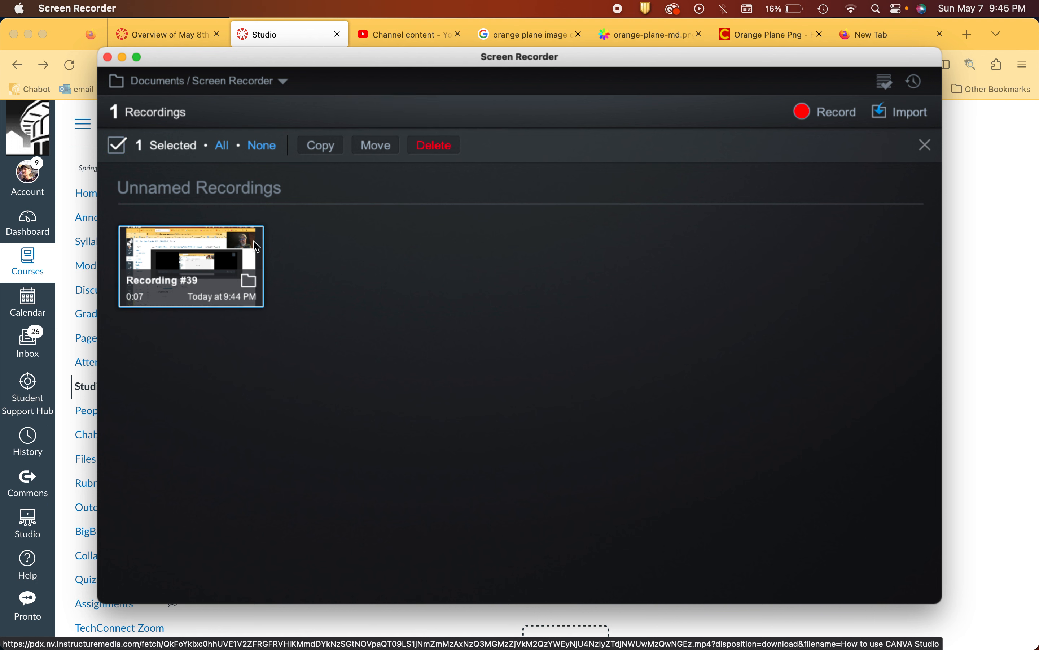
{"action": "left_click", "coordinate": [448, 146]}
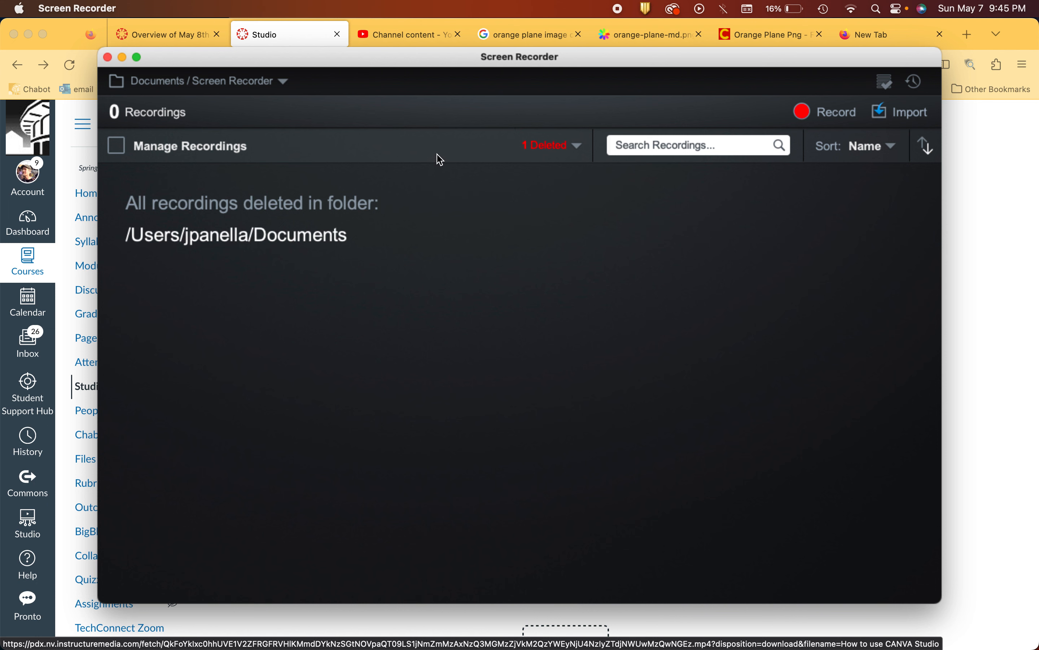
Step: Import How to use CANVA Studio.mp4 from the Downloads folder and open the imported recording for editing
{"action": "left_click", "coordinate": [910, 114]}
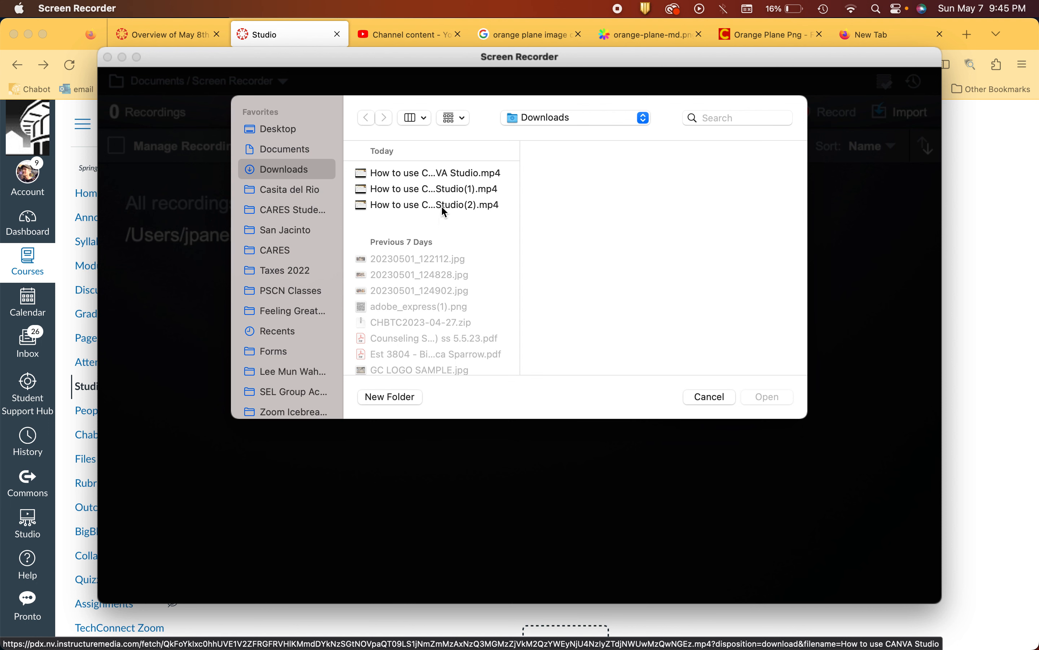
{"action": "left_click", "coordinate": [444, 172]}
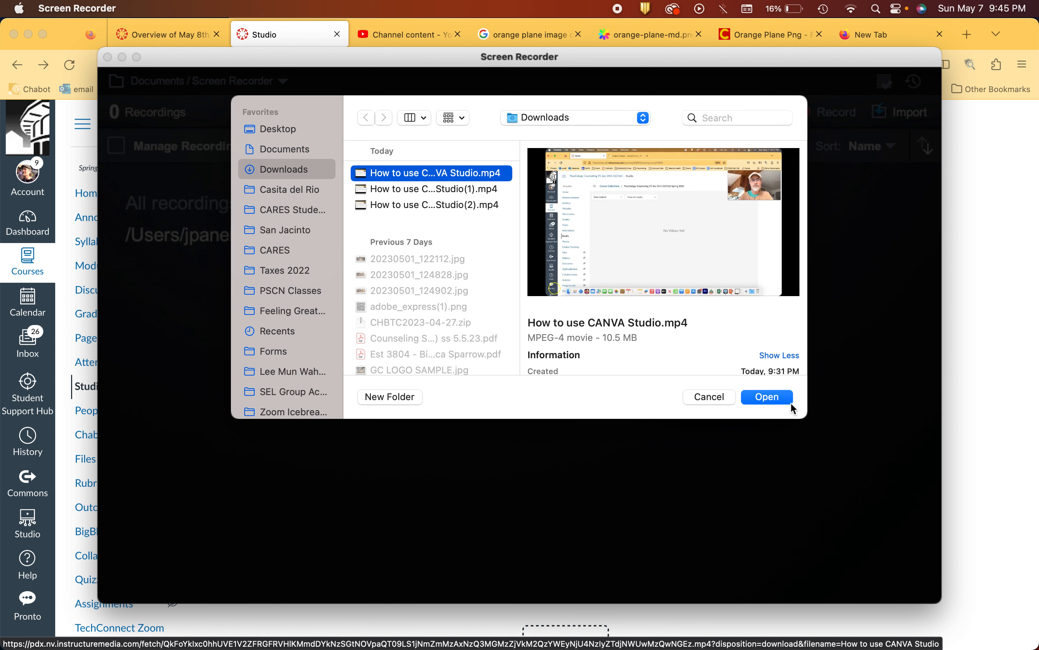
{"action": "left_click", "coordinate": [778, 397]}
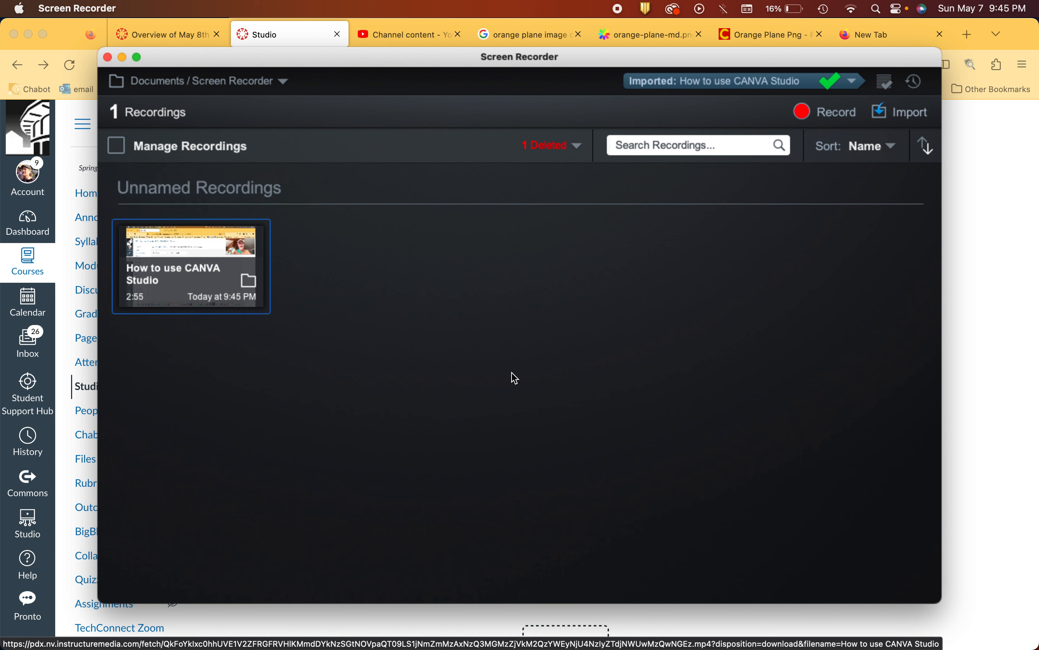
{"action": "left_click", "coordinate": [208, 277]}
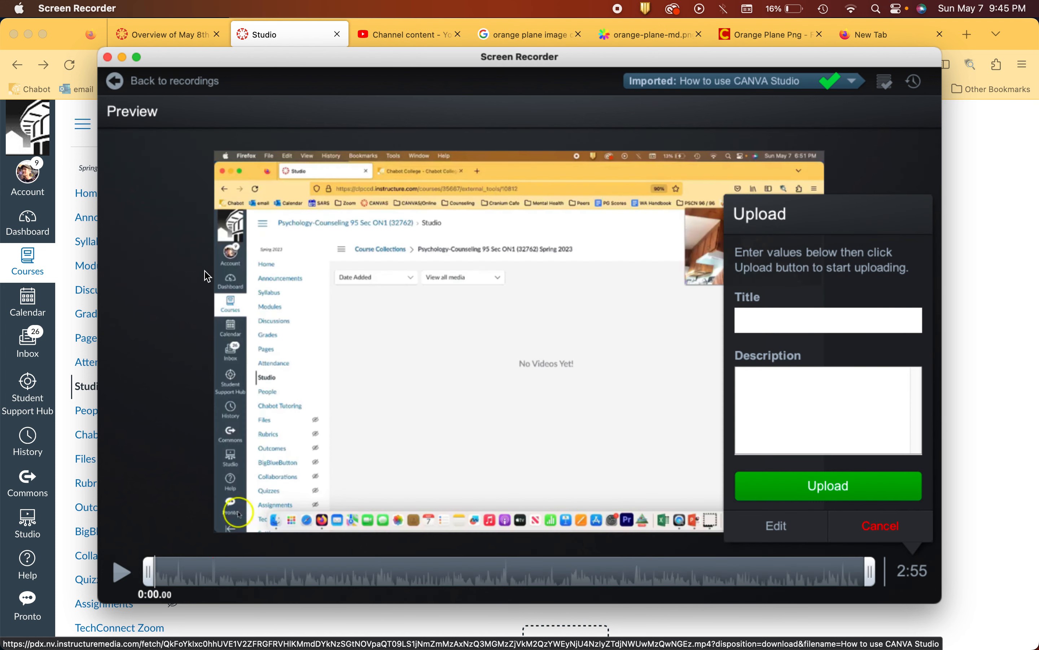
{"action": "left_click", "coordinate": [787, 530]}
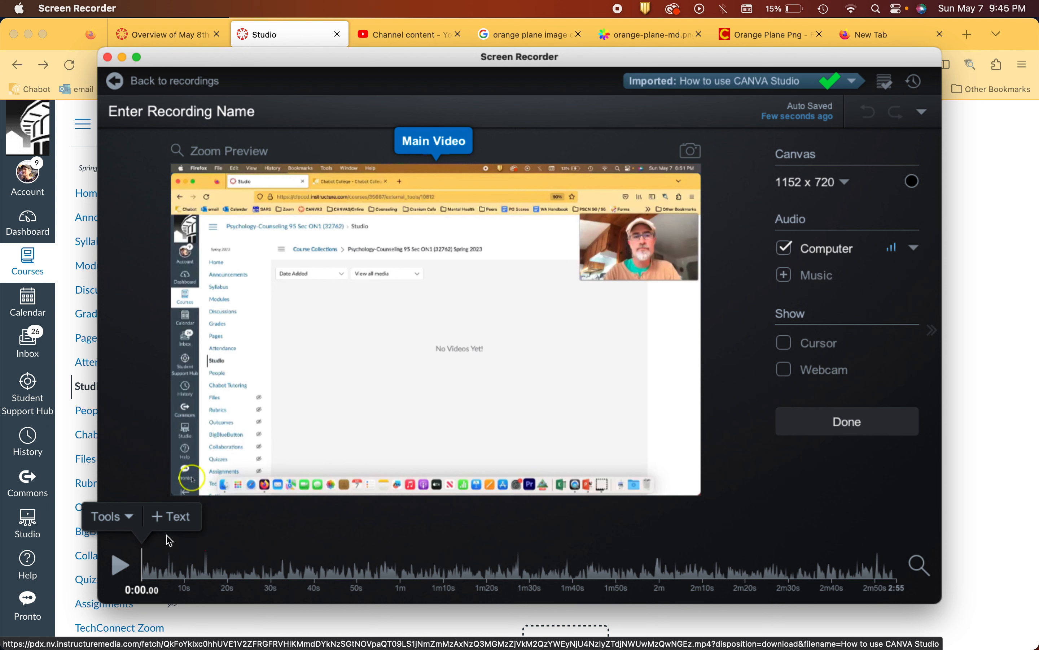
Step: Play the opening seconds of the recording and return the playhead to 0:00
{"action": "left_click", "coordinate": [131, 519]}
{"action": "left_click", "coordinate": [119, 568]}
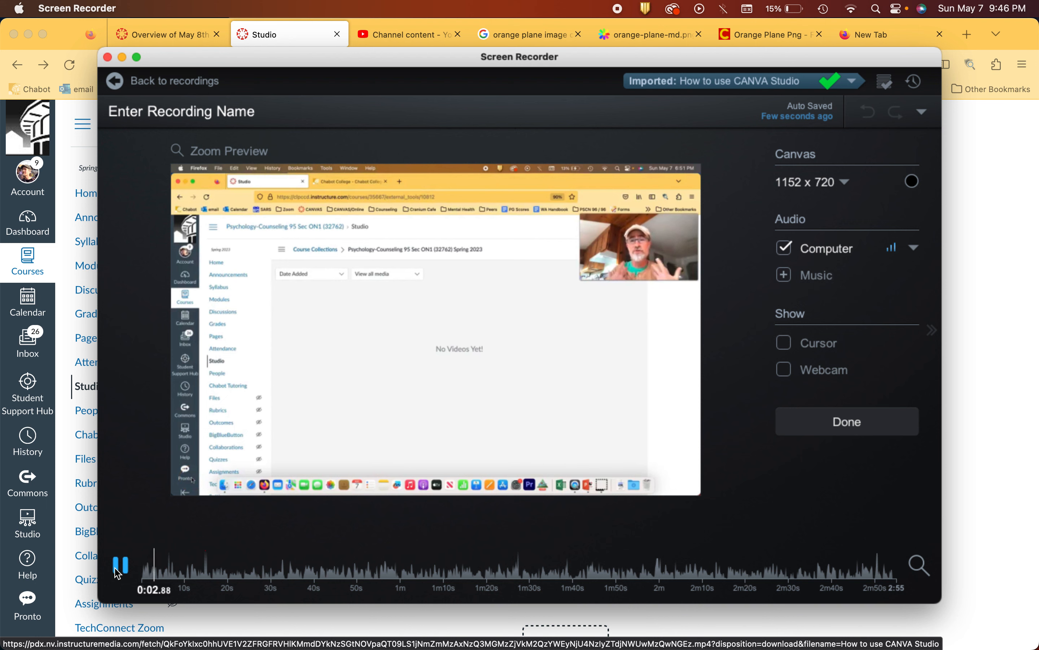
{"action": "left_click", "coordinate": [117, 569]}
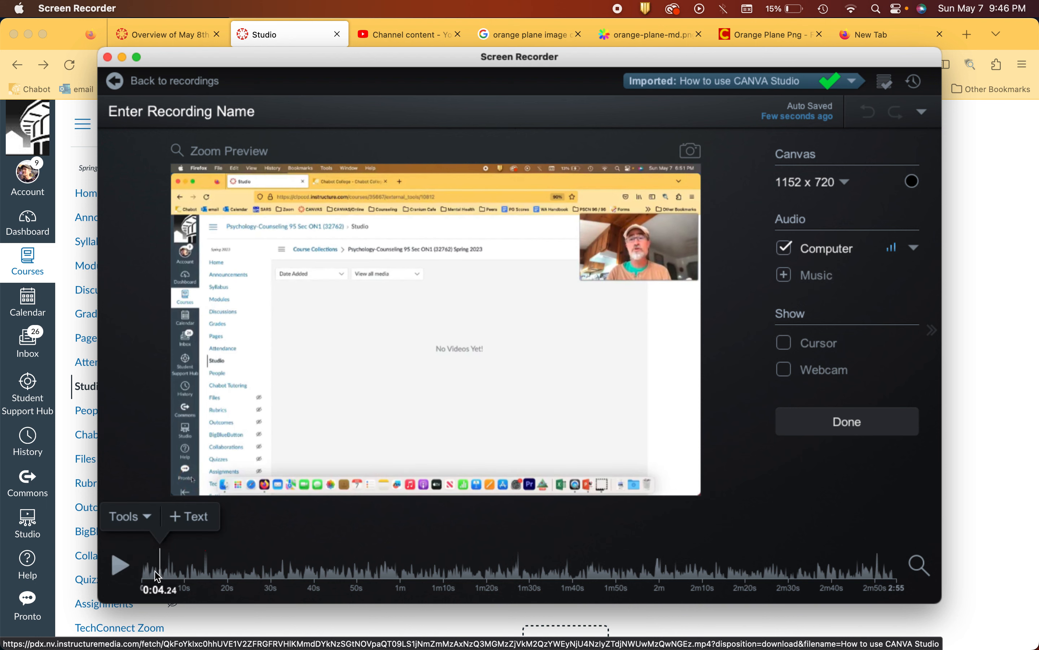
{"action": "left_click_drag", "start_coordinate": [161, 574], "coordinate": [140, 571]}
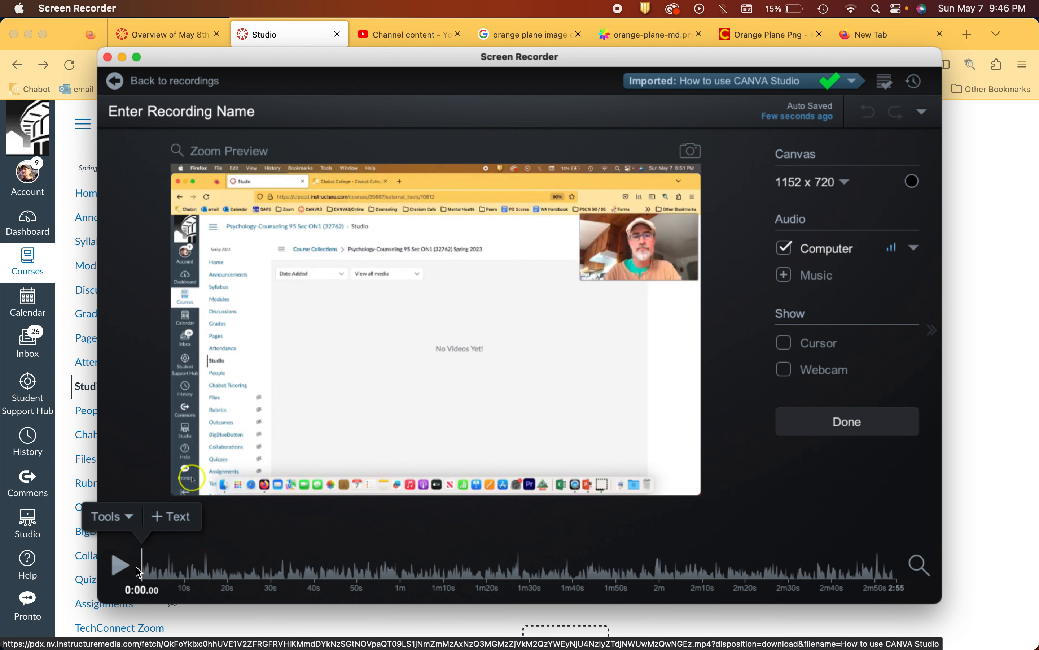
Step: Add a text overlay at the start of the video with a greeting that introduces the presenter by first name
{"action": "left_click", "coordinate": [181, 518]}
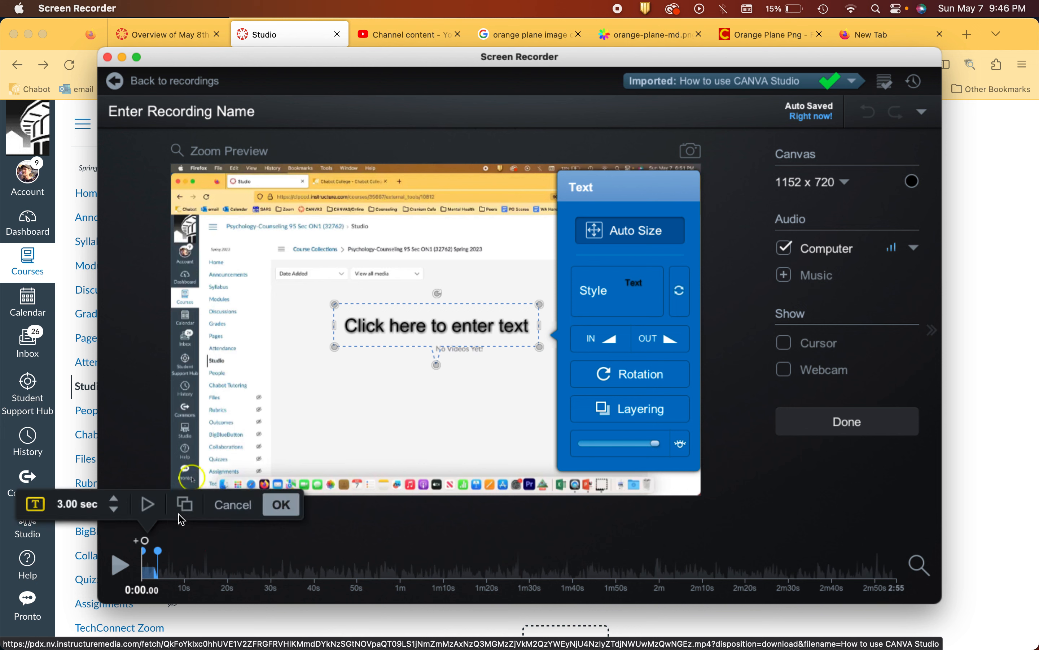
{"action": "left_click", "coordinate": [409, 325]}
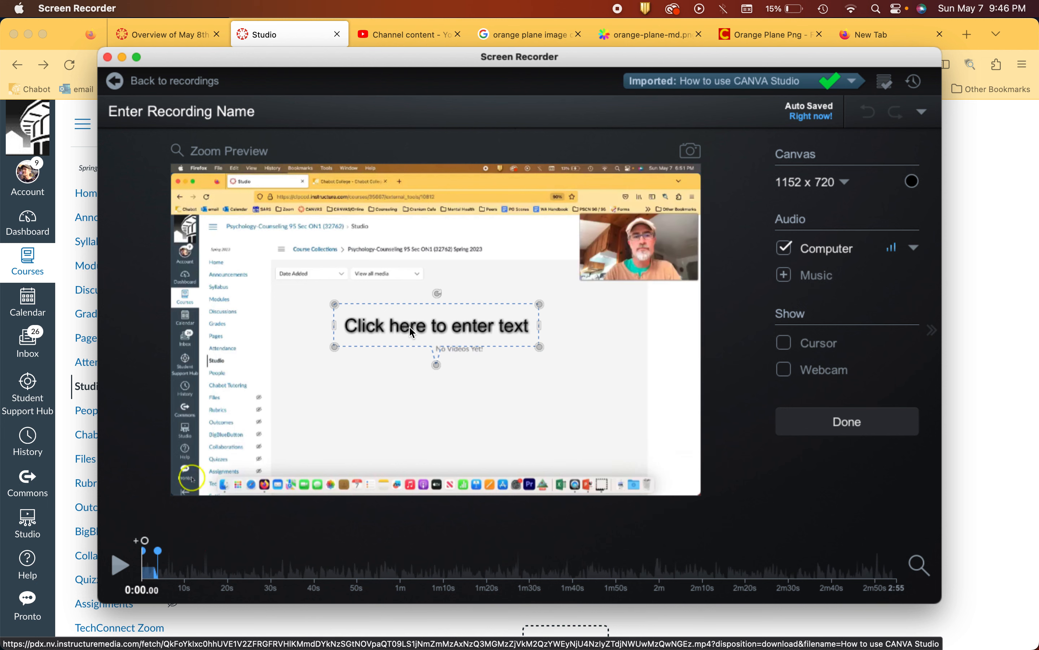
{"action": "triple_click", "coordinate": [410, 326]}
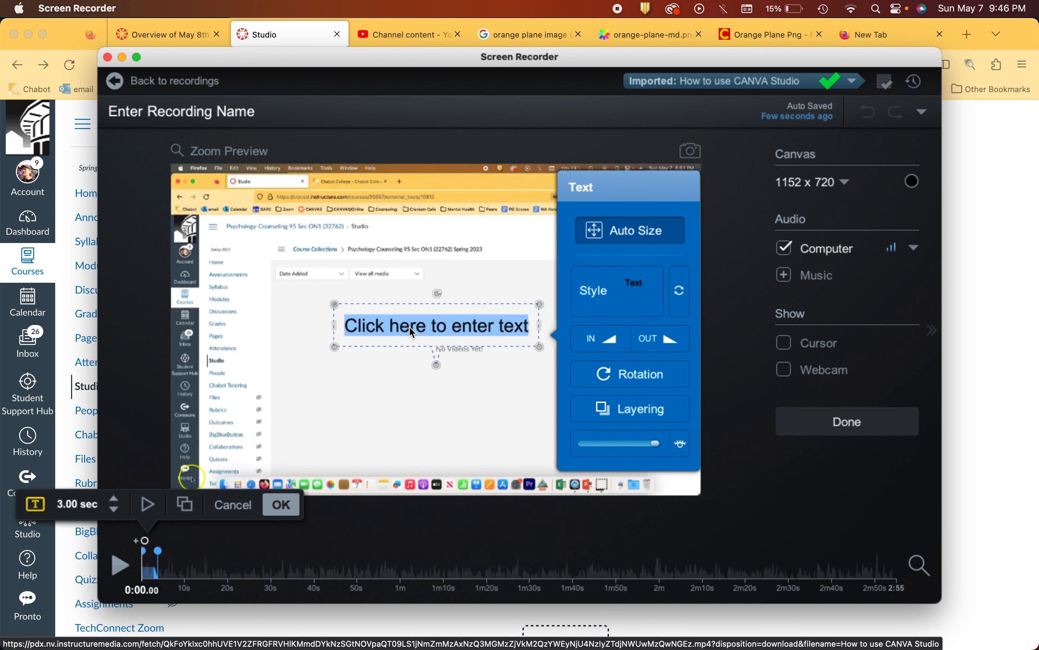
{"action": "type", "text": "Hi"}
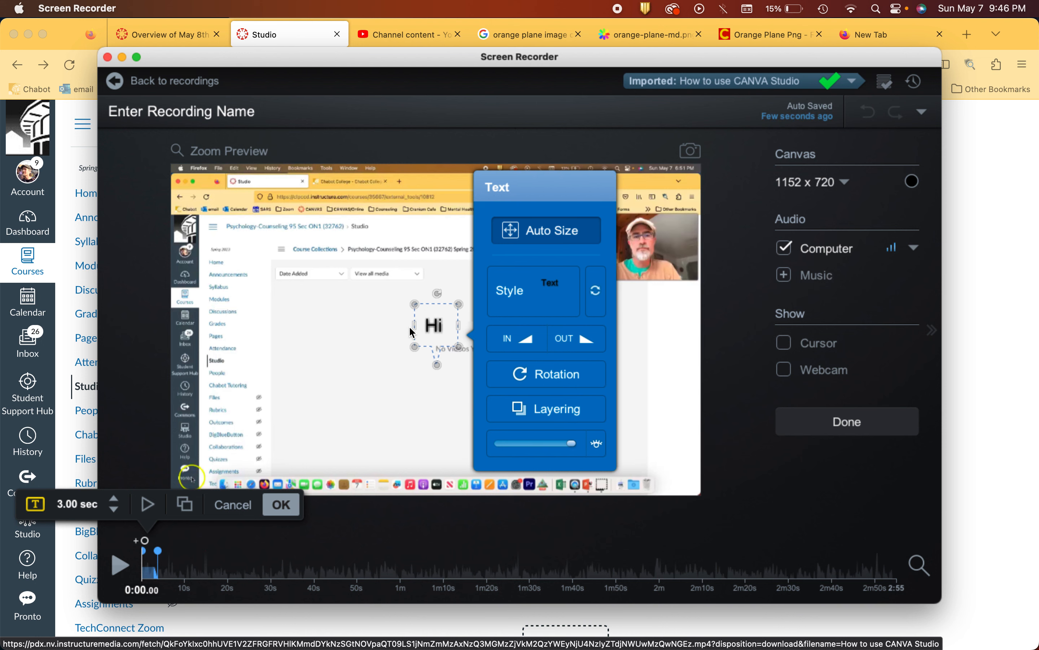
{"action": "type", "text": " I'm Ju"}
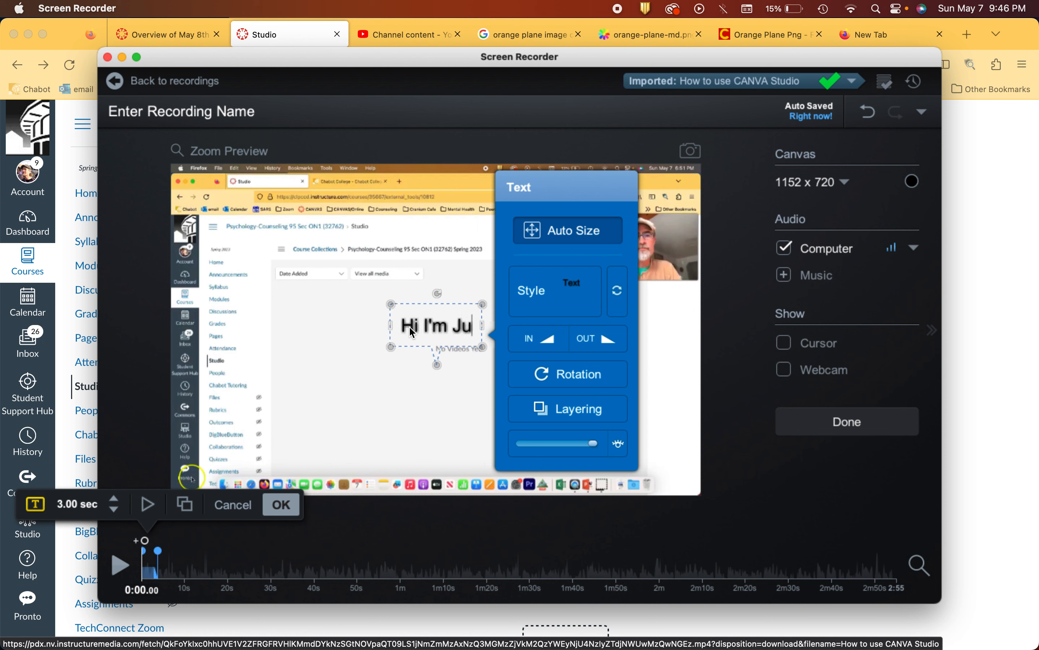
{"action": "type", "text": "ztino"}
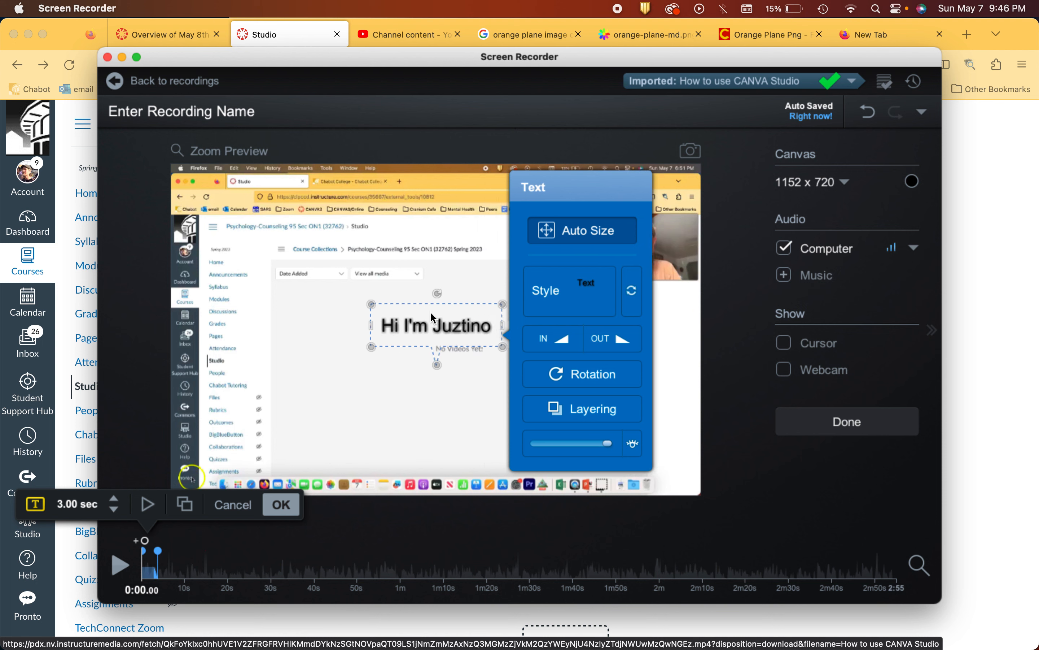
Step: Give the greeting text a yellow background and enlarge its callout to a text size of 62
{"action": "left_click", "coordinate": [430, 328]}
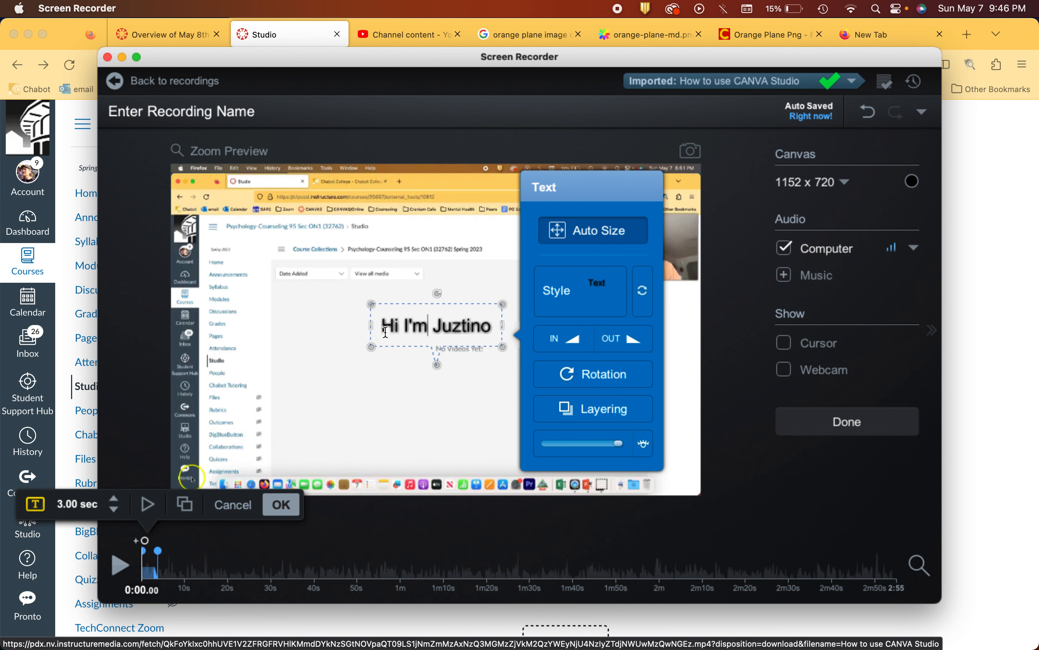
{"action": "left_click_drag", "start_coordinate": [380, 326], "coordinate": [509, 335]}
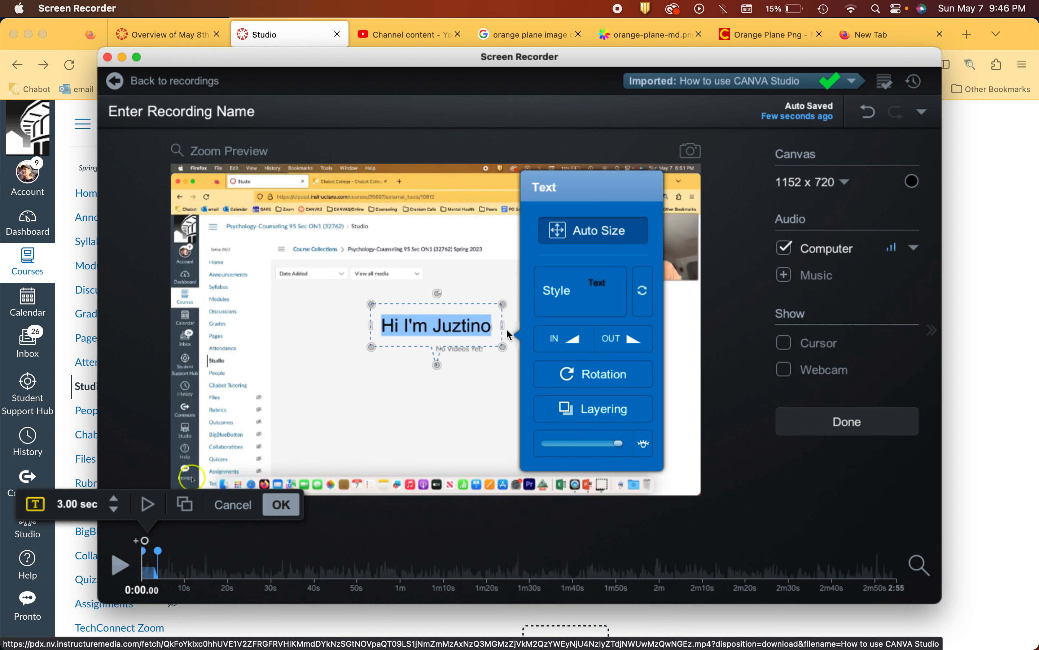
{"action": "left_click", "coordinate": [594, 303]}
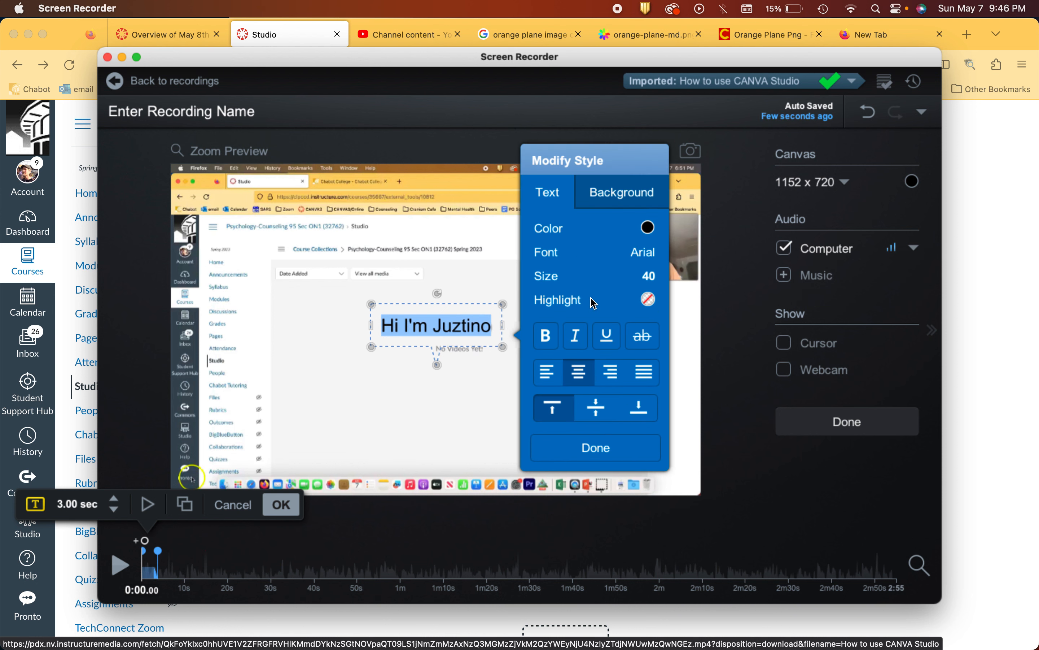
{"action": "left_click", "coordinate": [627, 201]}
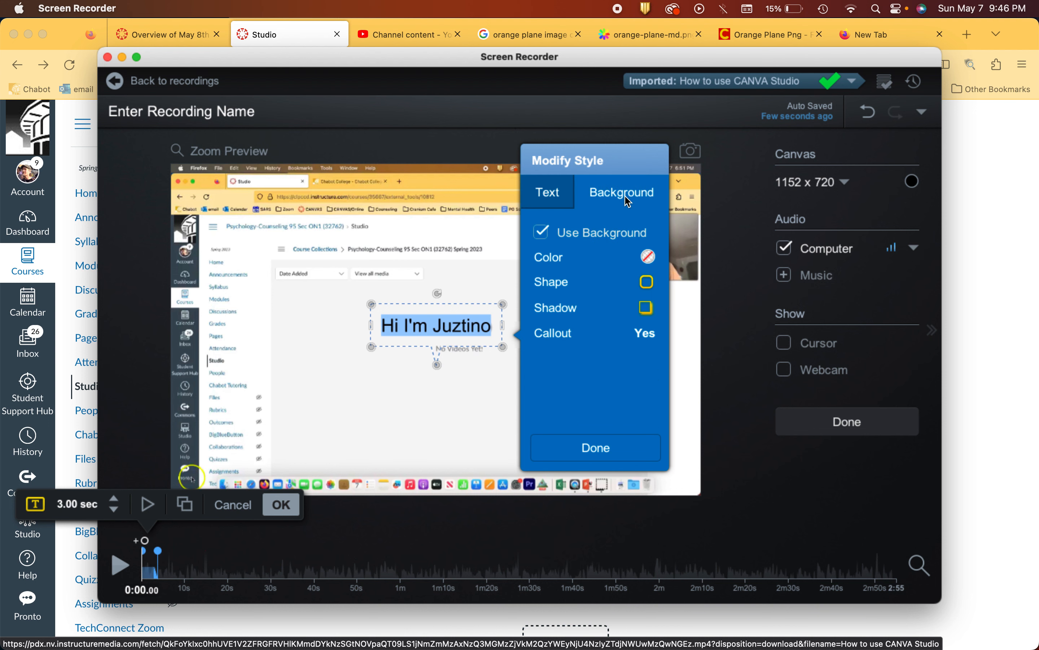
{"action": "left_click", "coordinate": [648, 258]}
{"action": "left_click", "coordinate": [800, 163]}
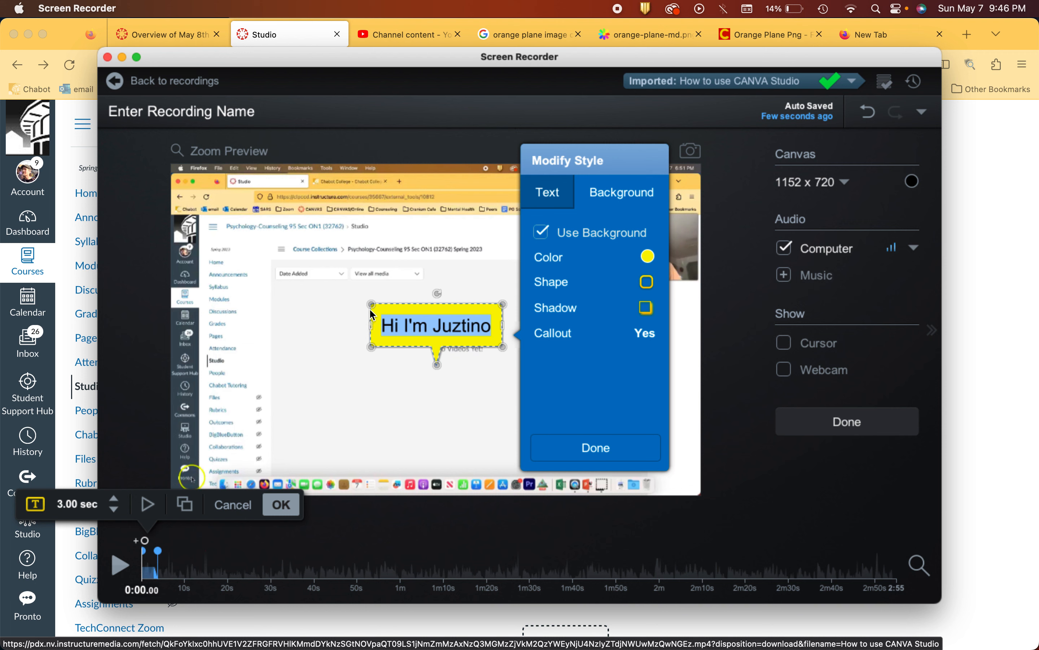
{"action": "left_click_drag", "start_coordinate": [368, 350], "coordinate": [305, 393]}
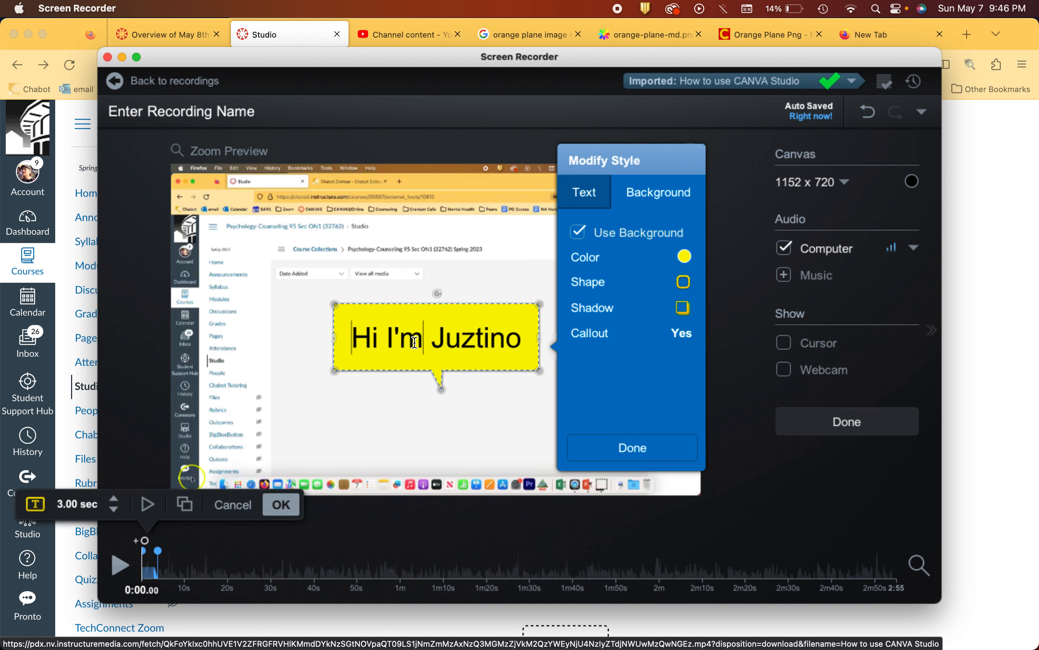
Step: Reduce the greeting callout's text size to 32 and accept the text overlay
{"action": "left_click", "coordinate": [585, 194]}
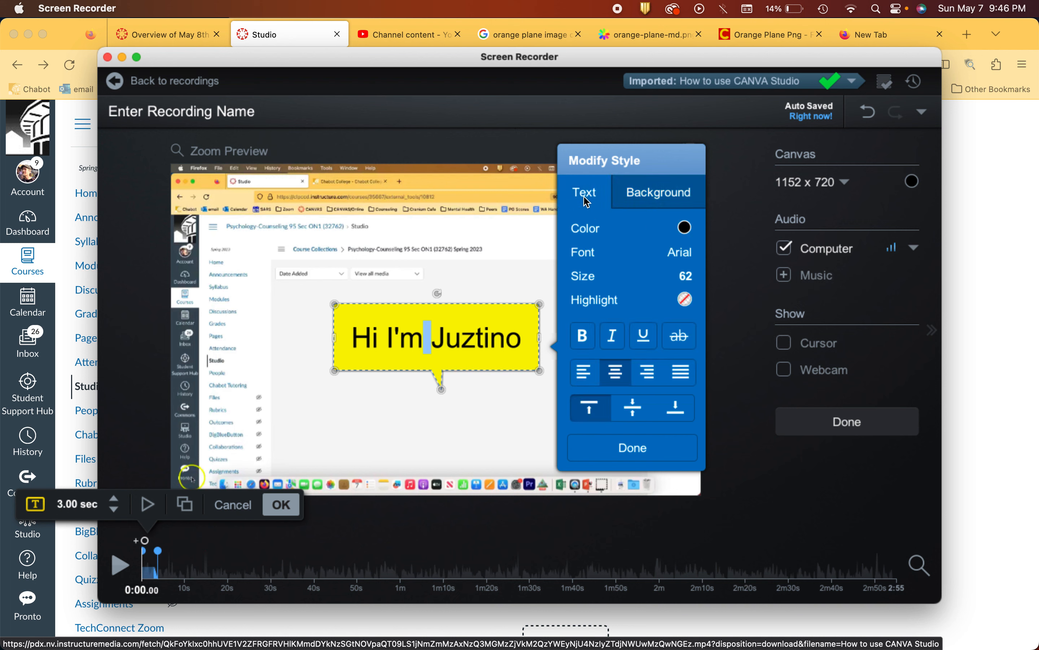
{"action": "double_click", "coordinate": [459, 344]}
{"action": "left_click", "coordinate": [461, 343]}
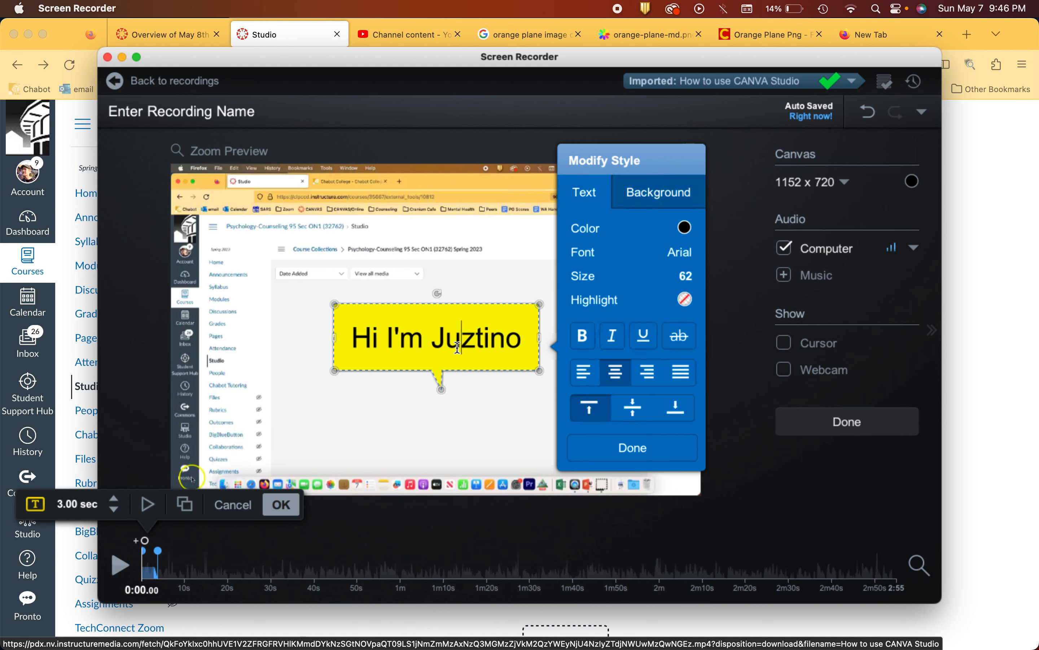
{"action": "left_click", "coordinate": [686, 277]}
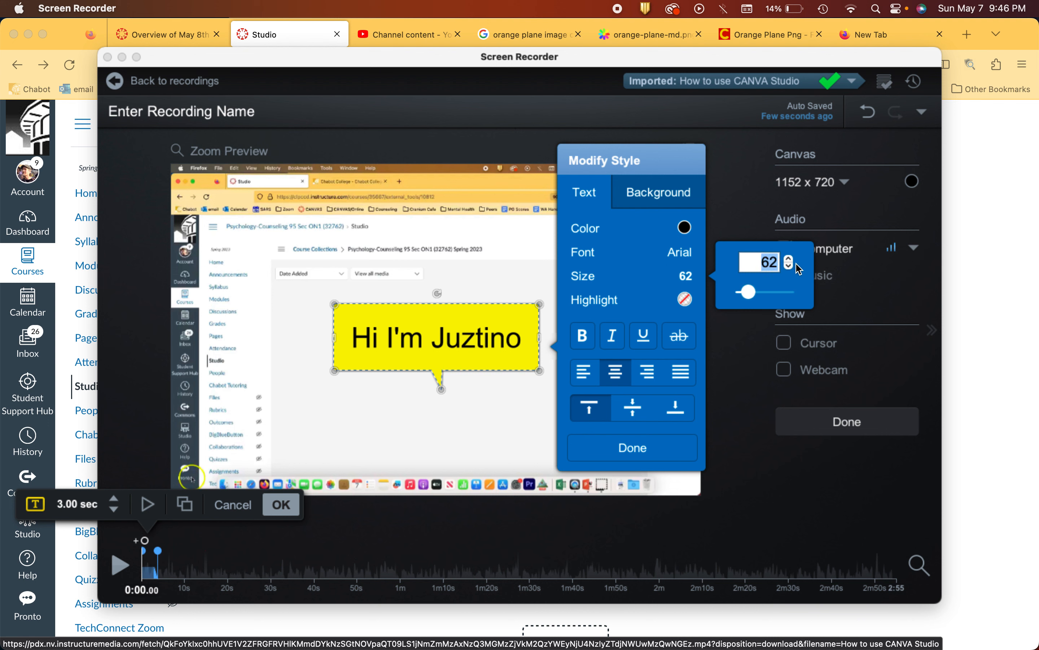
{"action": "type", "text": "20"}
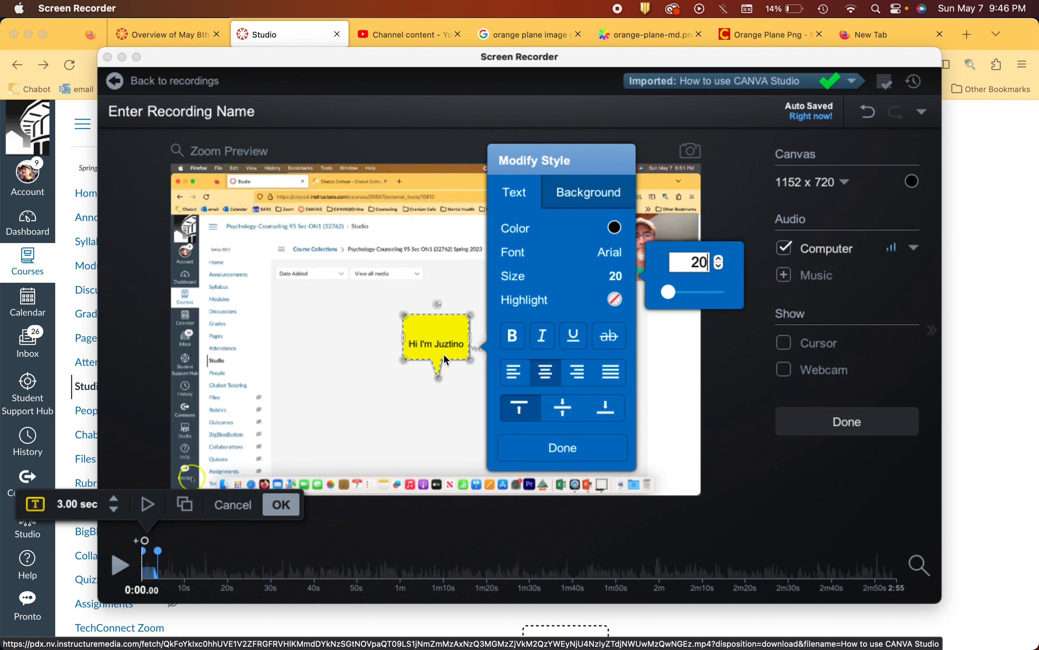
{"action": "left_click_drag", "start_coordinate": [404, 316], "coordinate": [304, 289]}
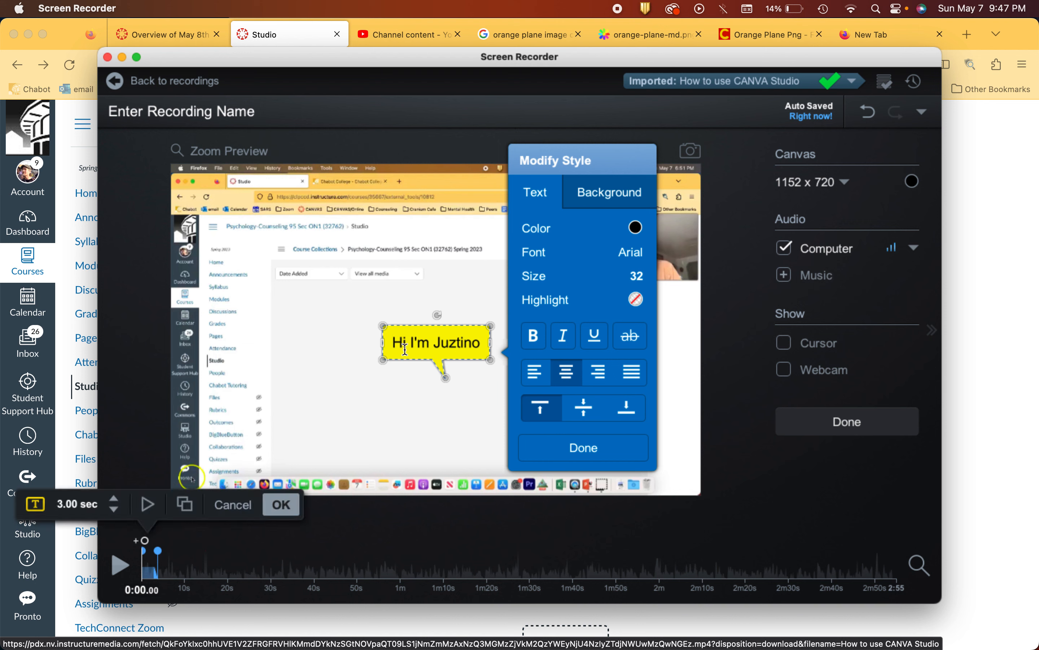
{"action": "left_click", "coordinate": [409, 293]}
{"action": "left_click", "coordinate": [411, 343]}
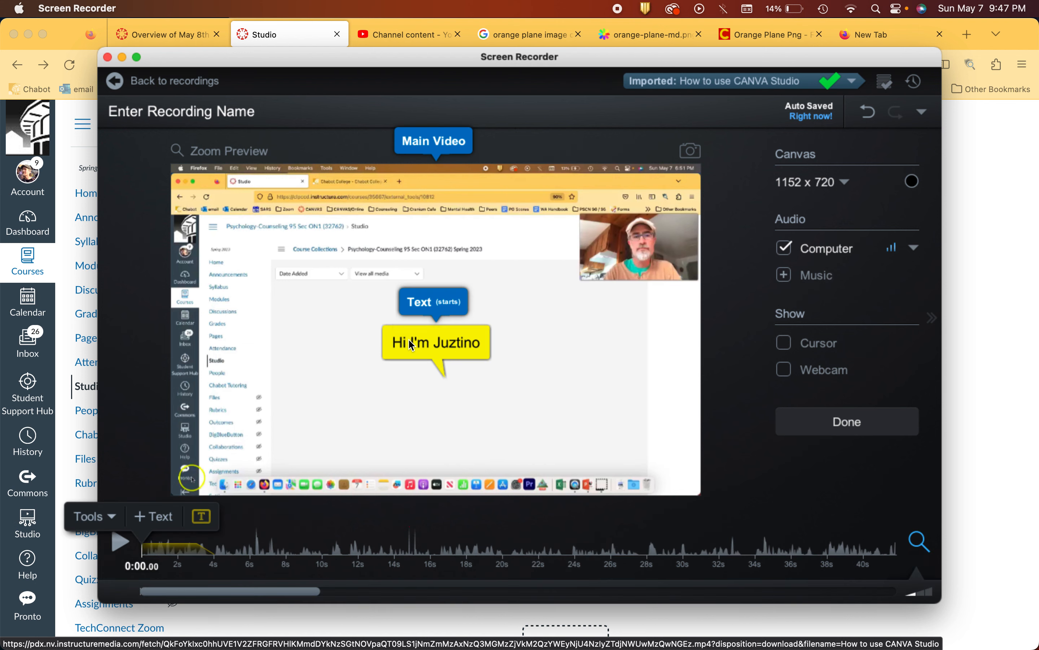
Step: Move the greeting callout up beside the webcam picture and play the opening seconds of the video
{"action": "left_click_drag", "start_coordinate": [401, 336], "coordinate": [487, 231]}
{"action": "left_click", "coordinate": [487, 231]}
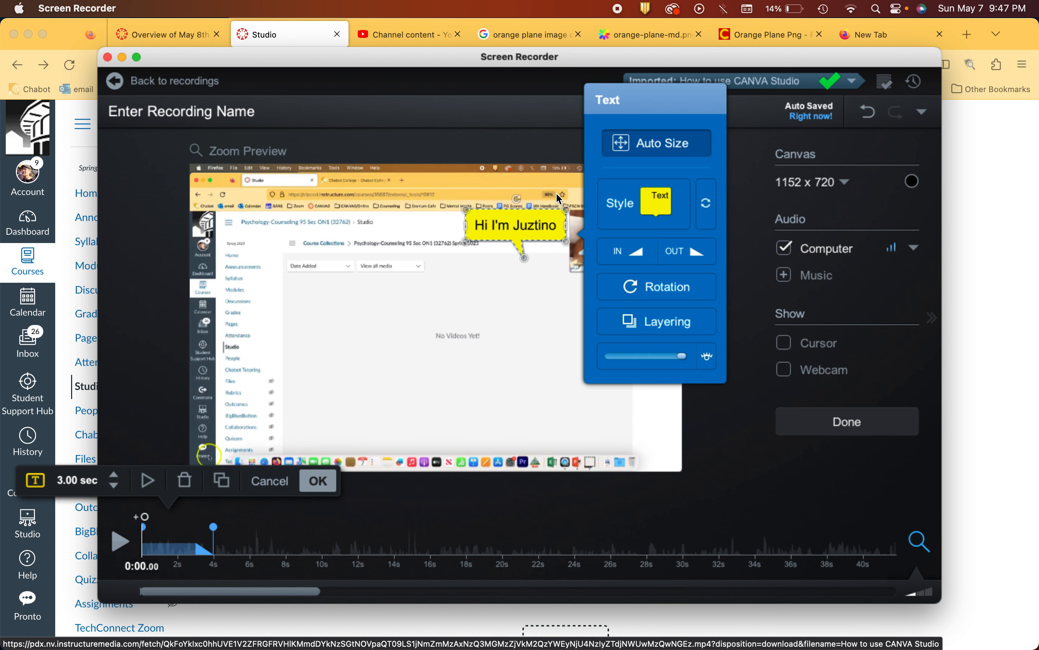
{"action": "left_click", "coordinate": [369, 259]}
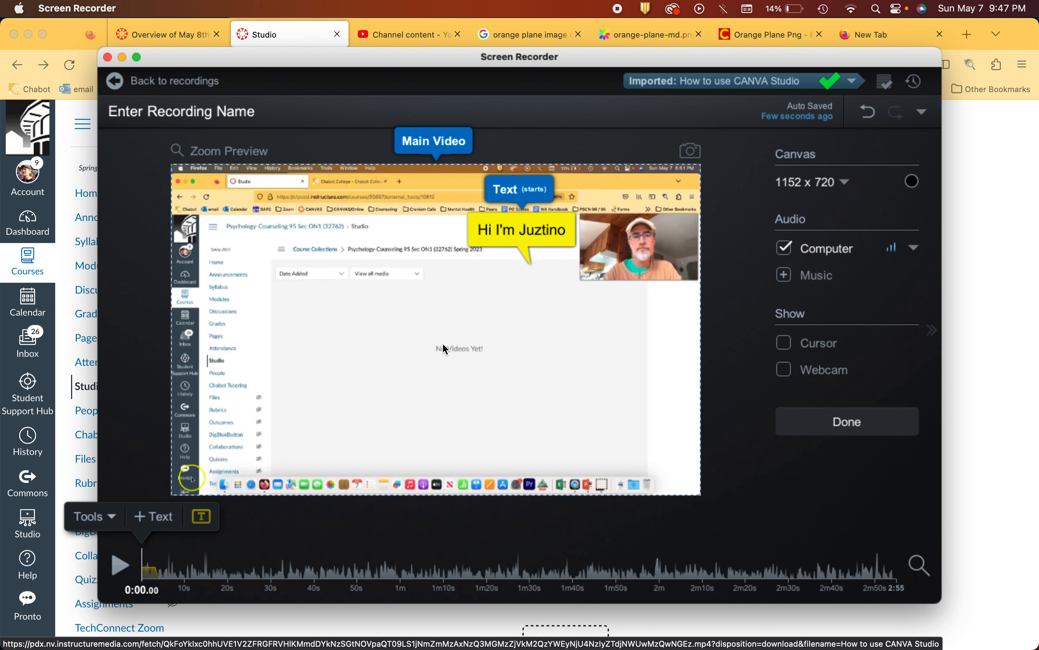
{"action": "left_click", "coordinate": [120, 565]}
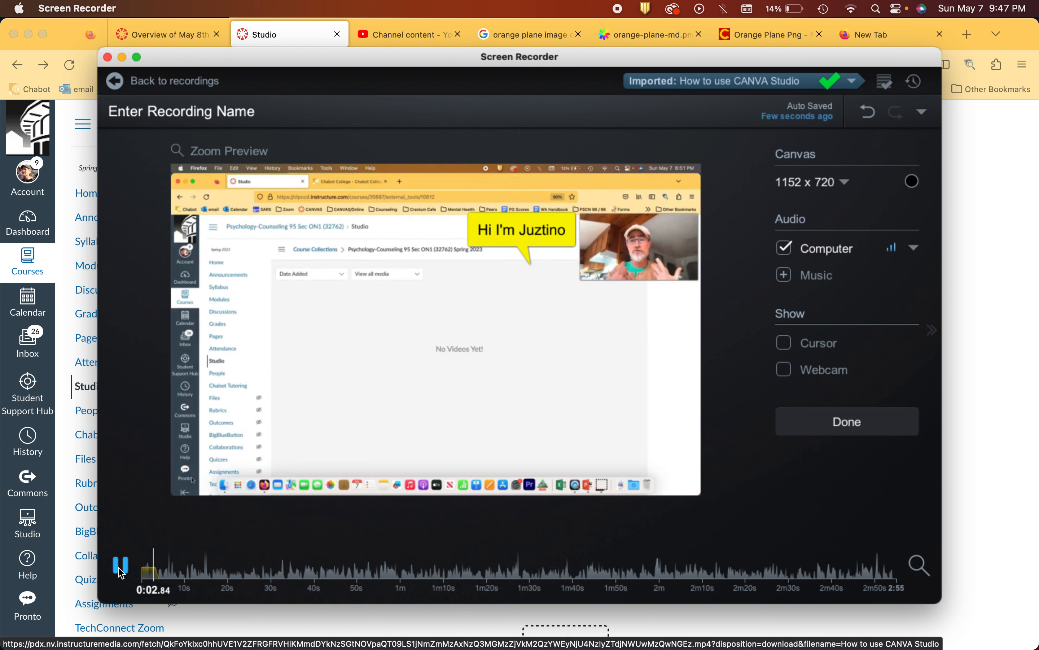
{"action": "left_click", "coordinate": [120, 566]}
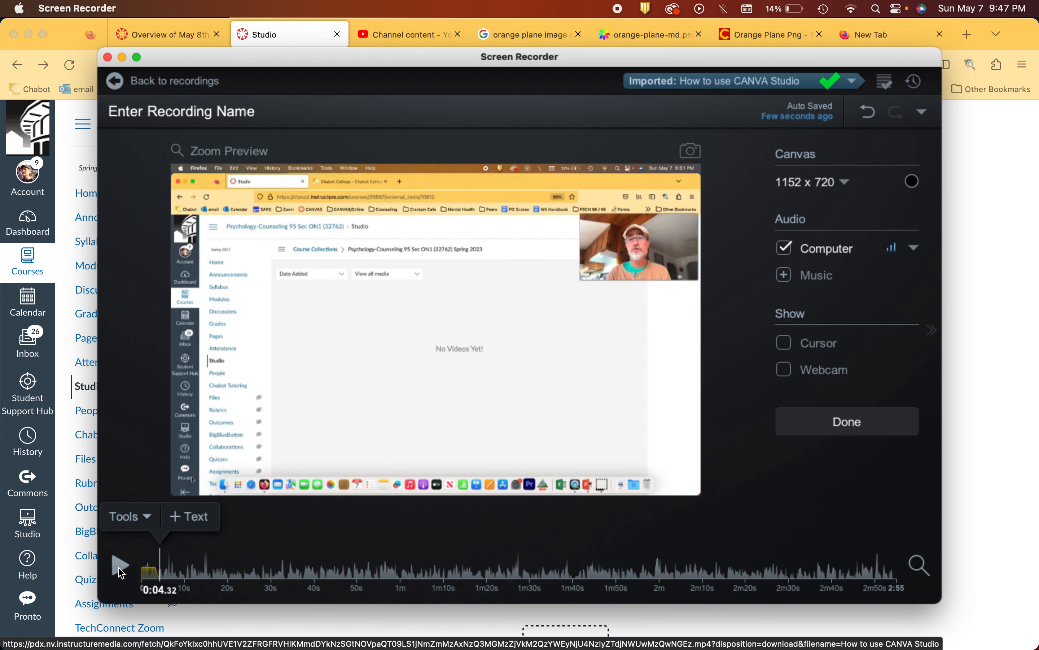
Step: Lengthen the greeting callout's duration to 7 seconds and accept the edit
{"action": "left_click", "coordinate": [154, 577]}
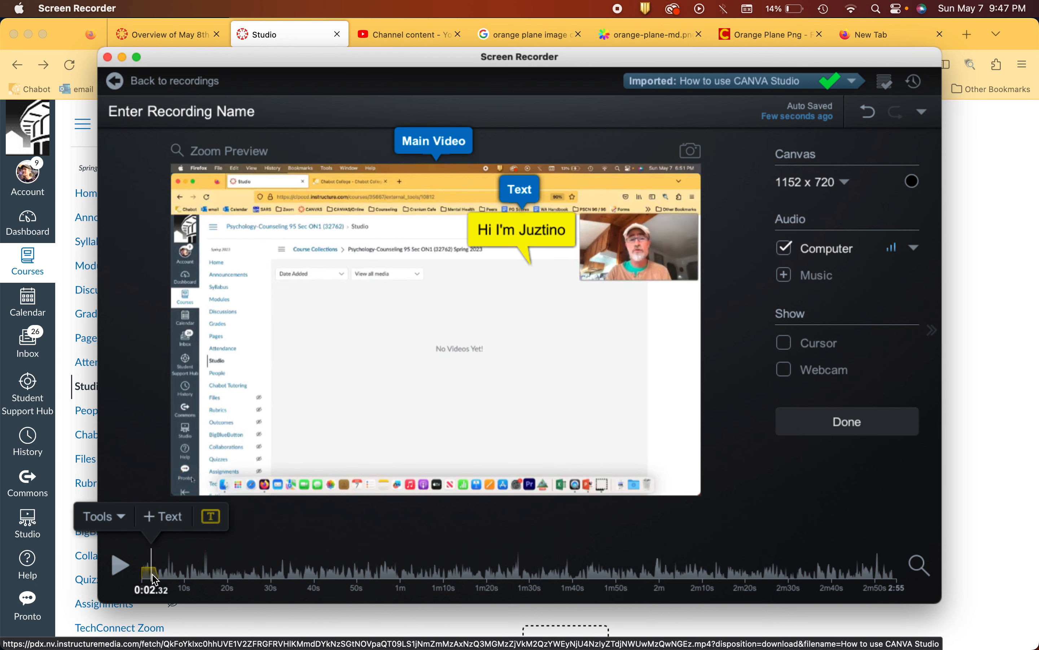
{"action": "left_click", "coordinate": [534, 234]}
{"action": "left_click", "coordinate": [535, 237]}
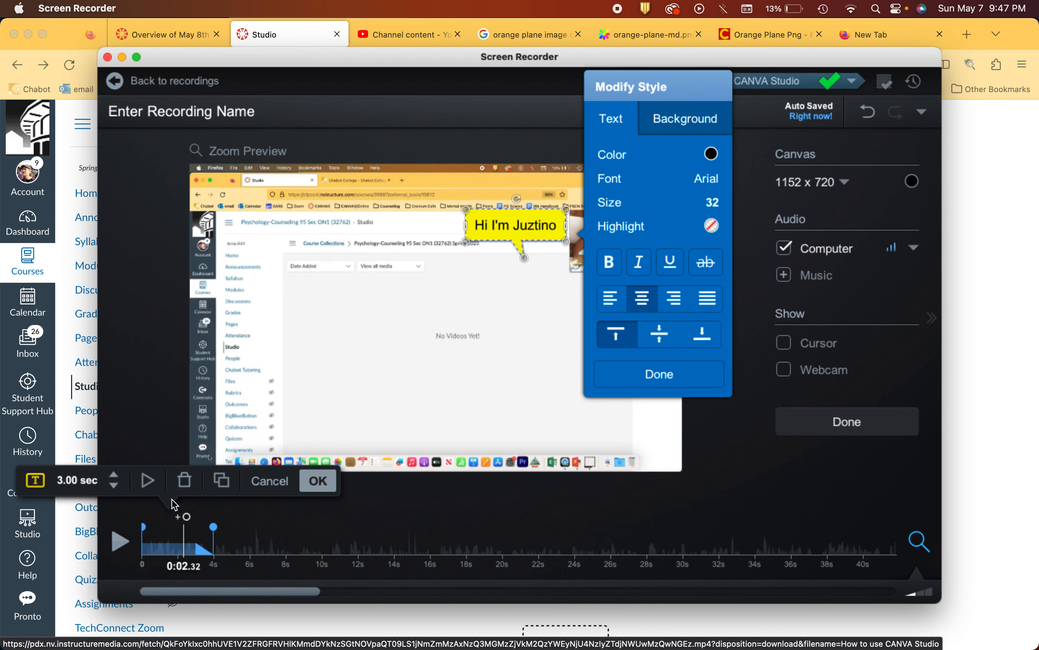
{"action": "left_click", "coordinate": [180, 552]}
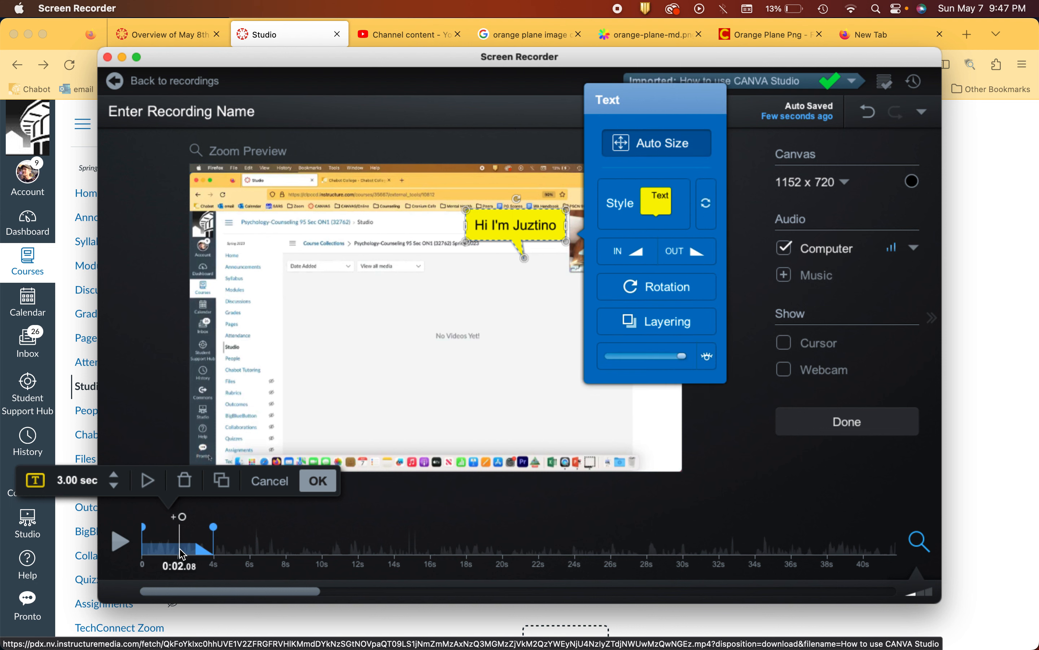
{"action": "left_click", "coordinate": [114, 476]}
{"action": "left_click", "coordinate": [115, 476]}
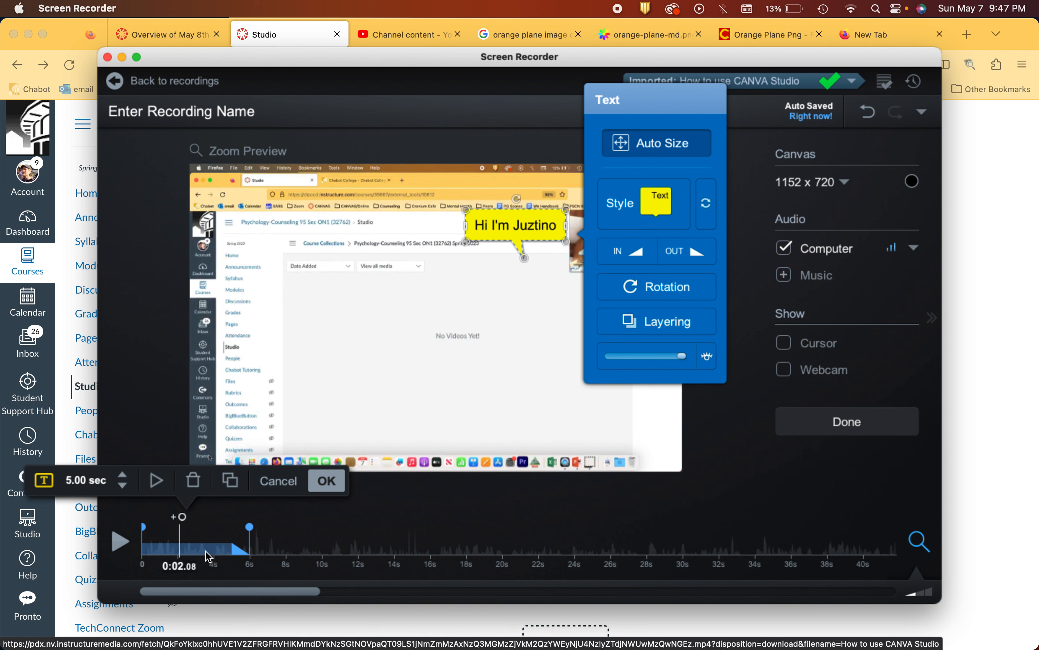
{"action": "left_click", "coordinate": [124, 475]}
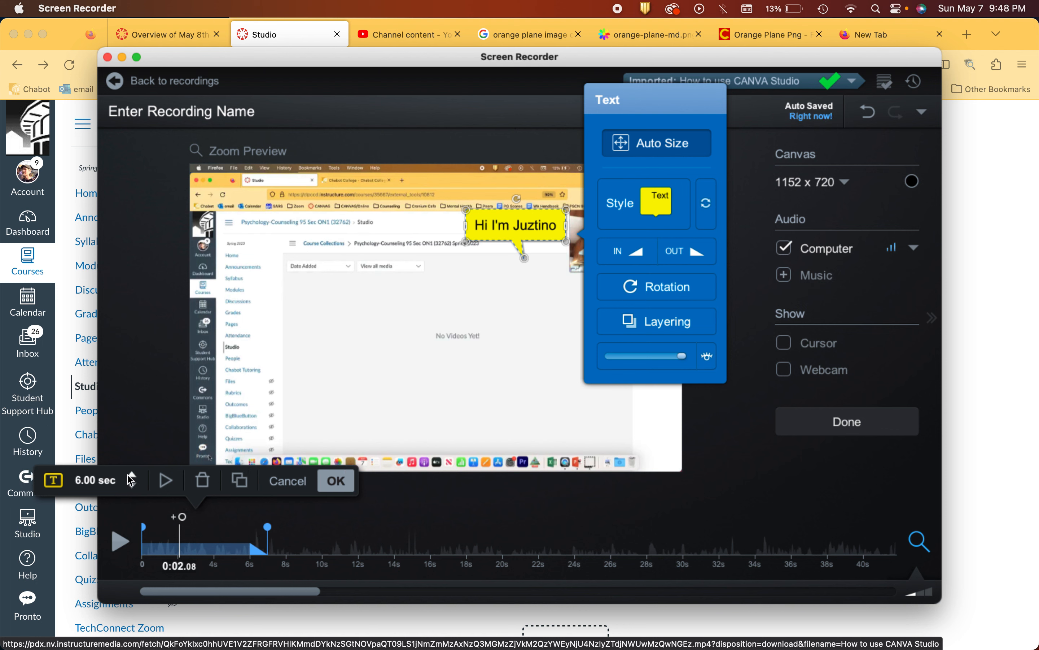
{"action": "left_click", "coordinate": [131, 476]}
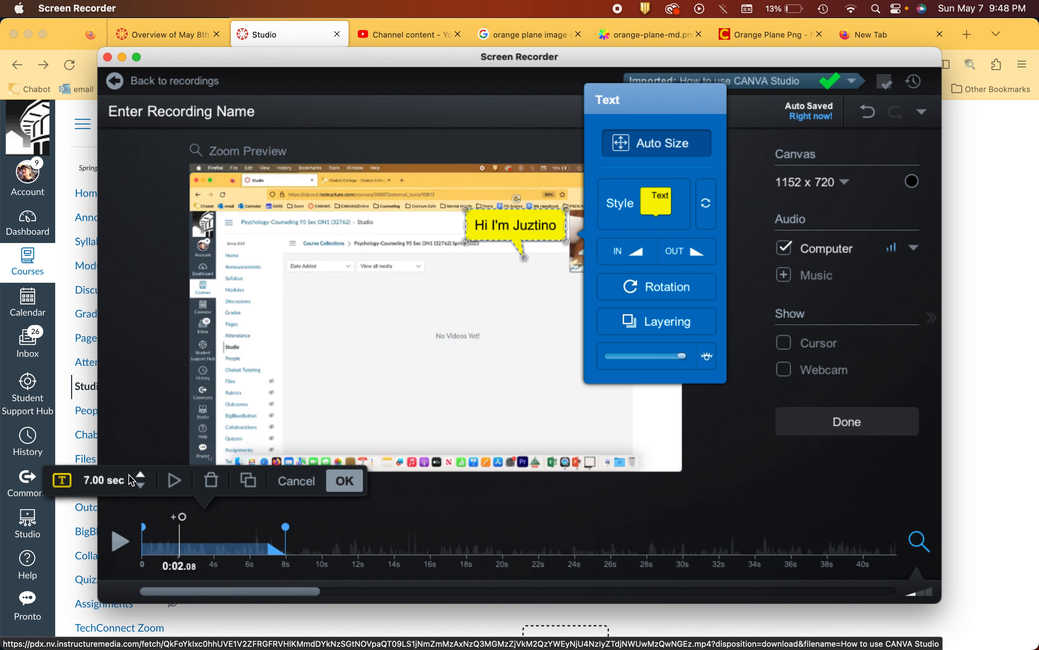
{"action": "left_click", "coordinate": [345, 481]}
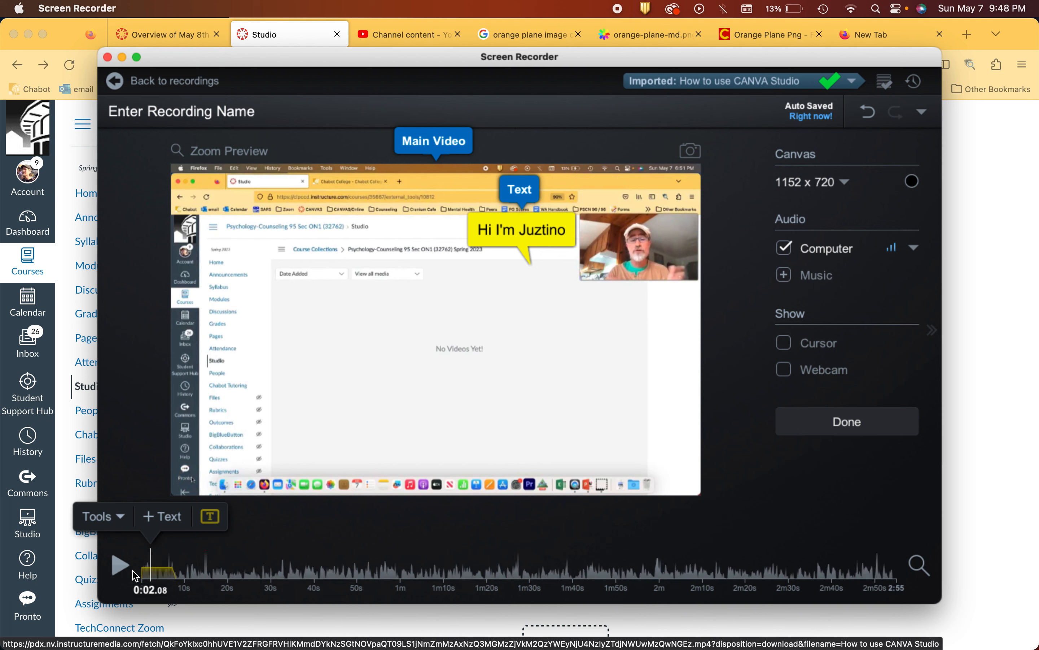
Step: Play the video past the end of the greeting callout to check its timing
{"action": "left_click", "coordinate": [120, 566]}
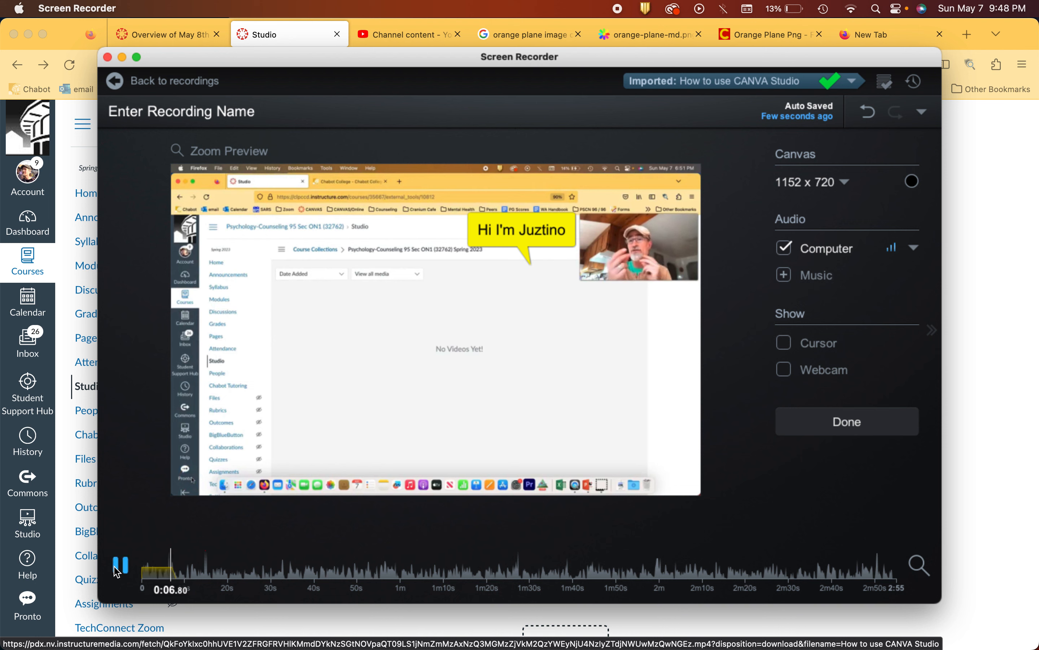
{"action": "left_click", "coordinate": [117, 572]}
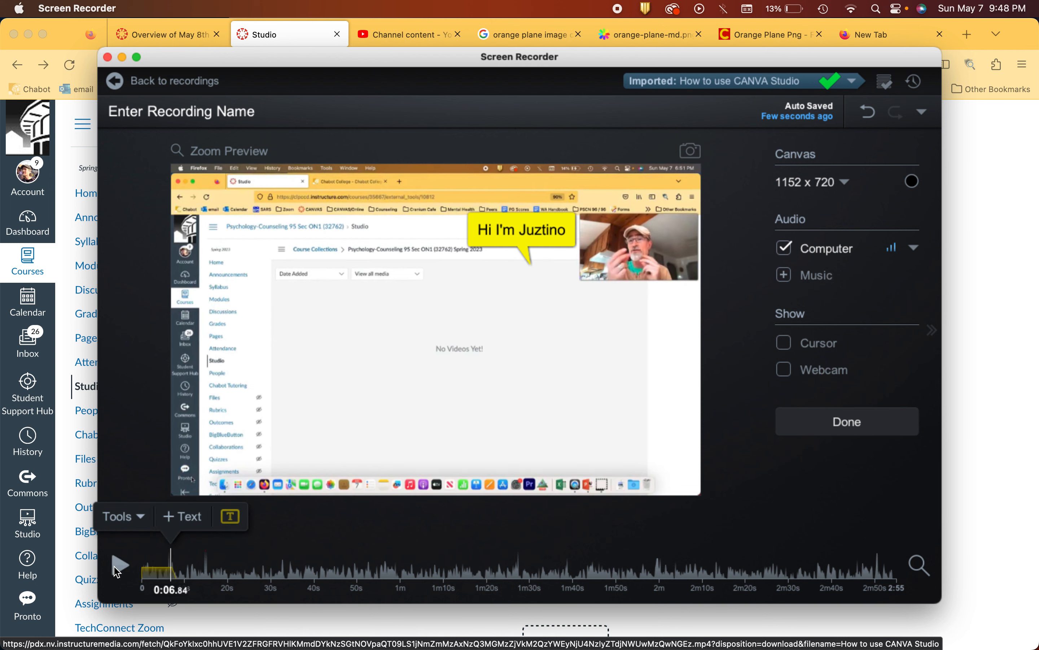
{"action": "left_click", "coordinate": [117, 571]}
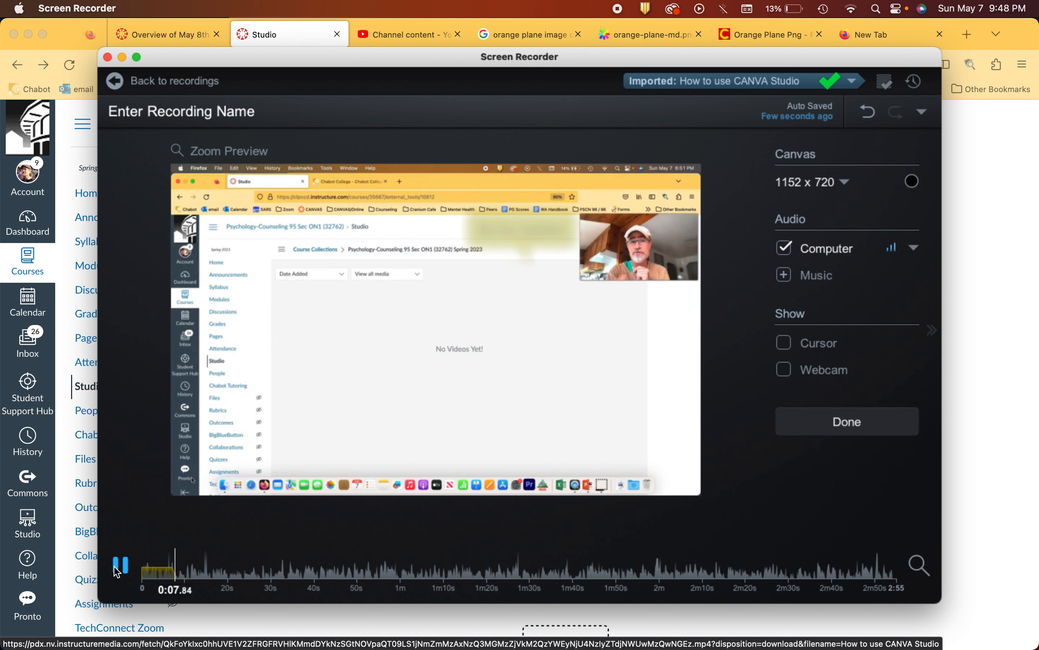
{"action": "left_click", "coordinate": [116, 572]}
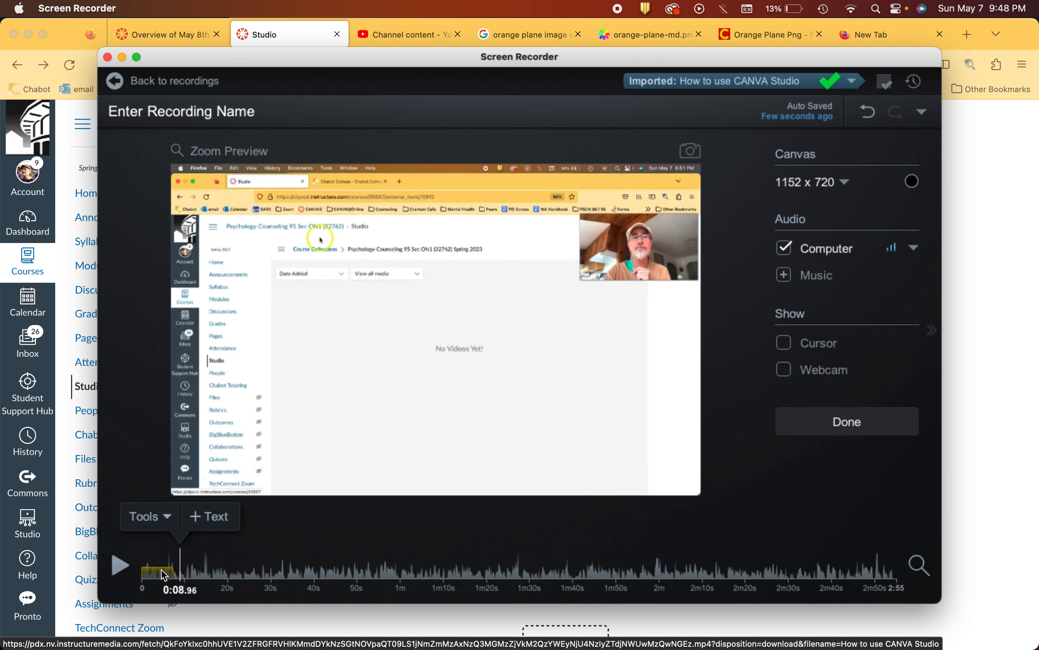
Step: Extend the greeting callout's duration to 8 seconds, play past its end and accept the edit
{"action": "left_click", "coordinate": [162, 578]}
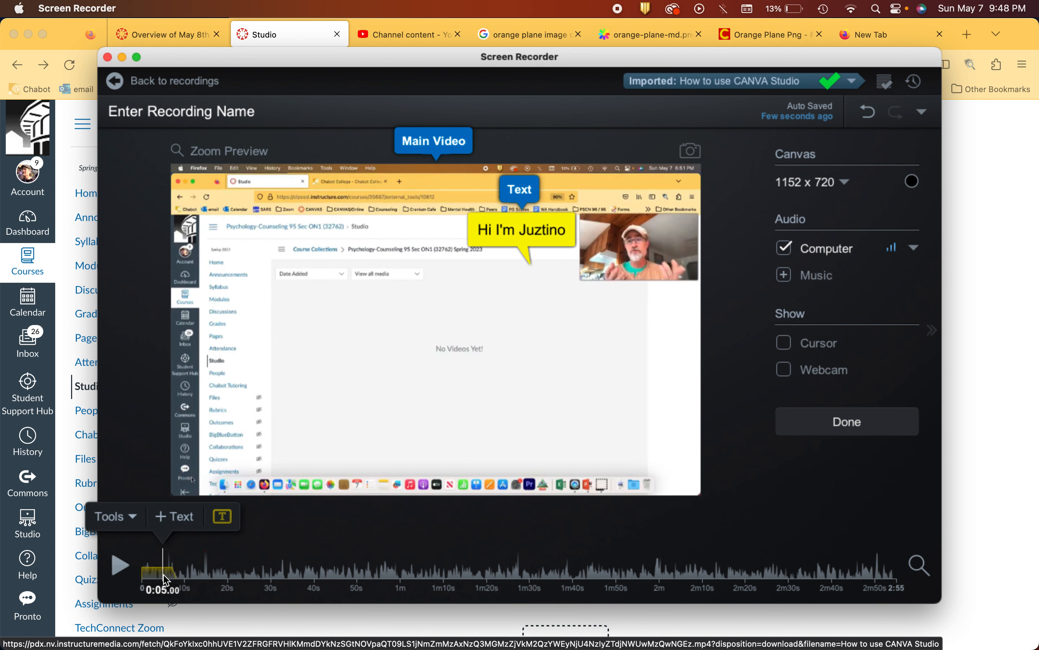
{"action": "left_click", "coordinate": [133, 518]}
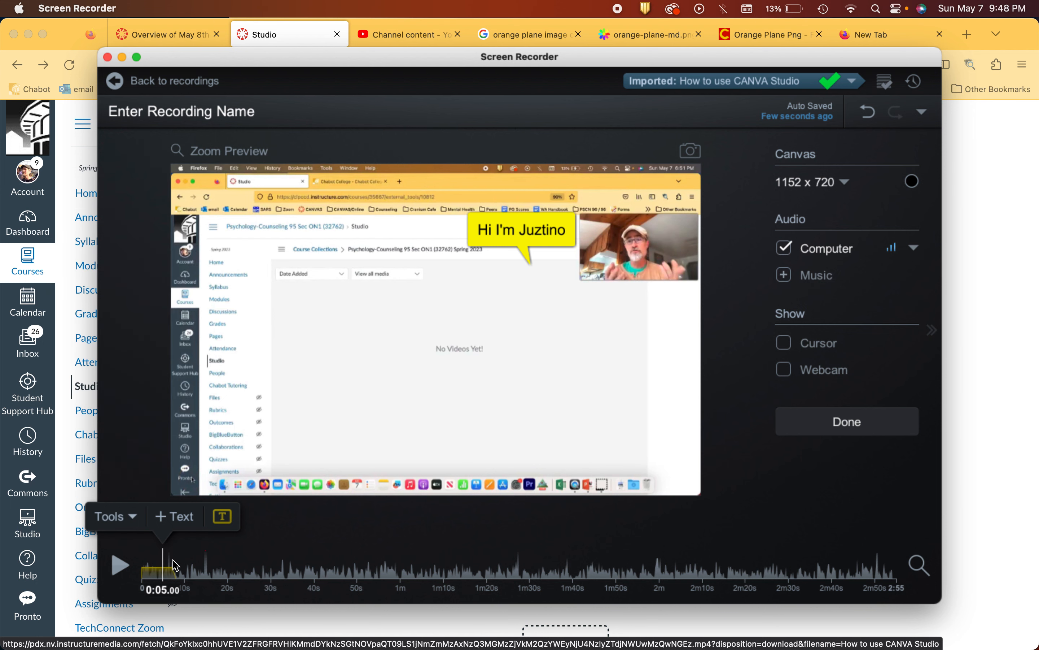
{"action": "left_click", "coordinate": [154, 572]}
{"action": "left_click", "coordinate": [164, 573]}
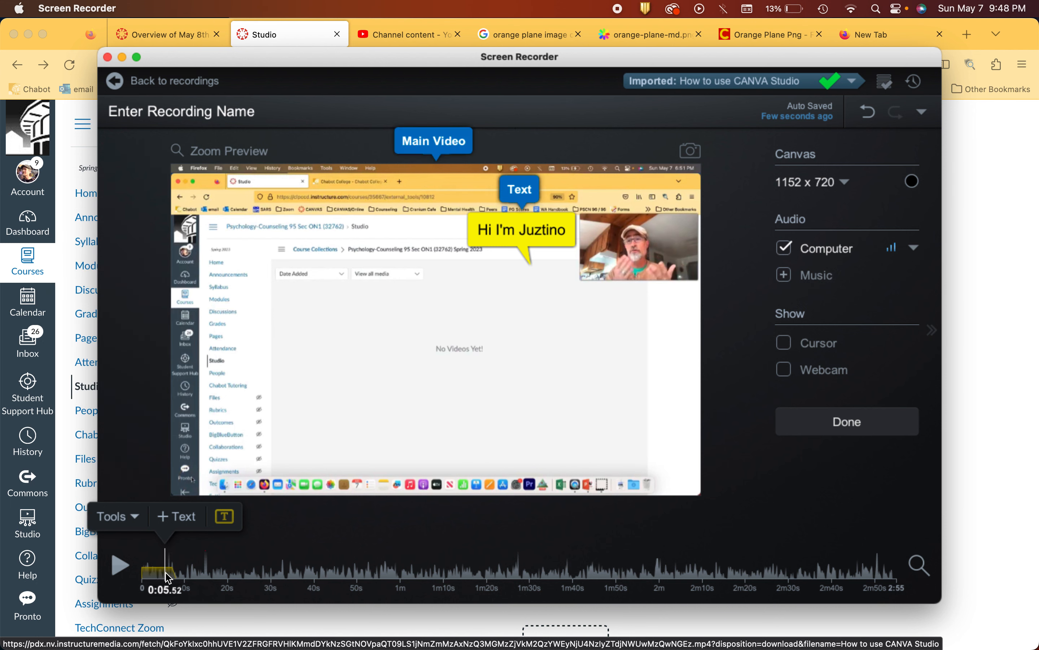
{"action": "left_click", "coordinate": [521, 228]}
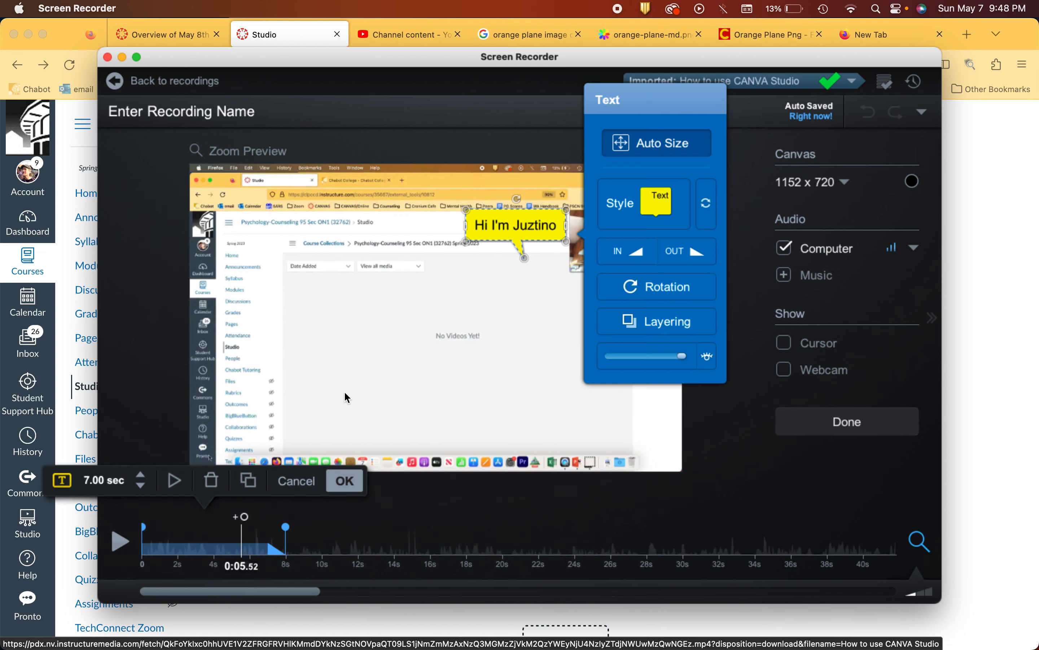
{"action": "left_click", "coordinate": [141, 475]}
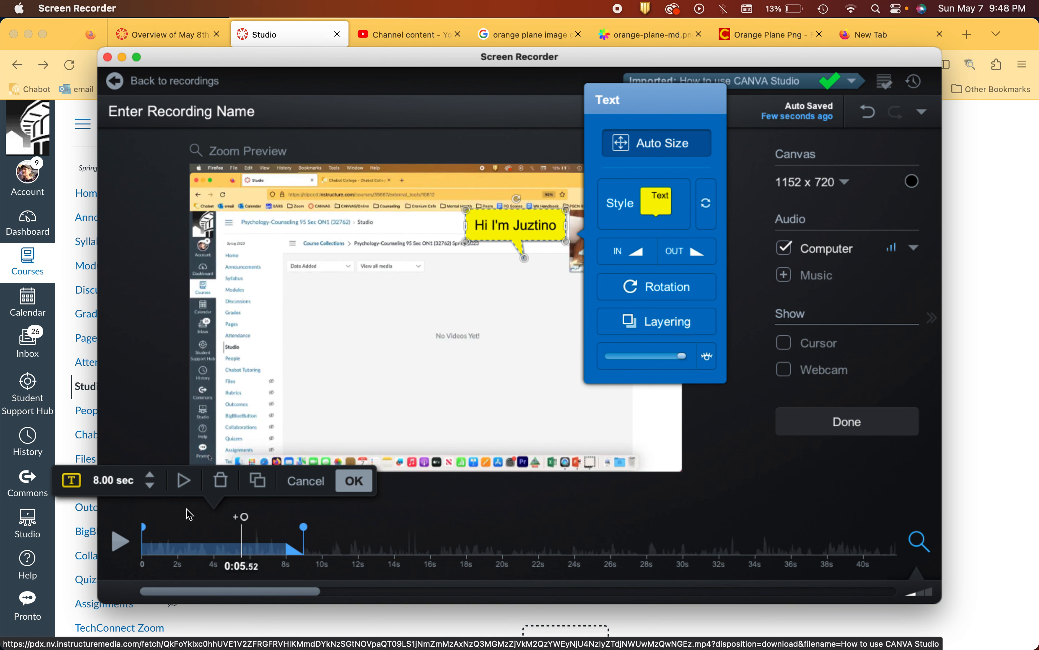
{"action": "left_click", "coordinate": [121, 542]}
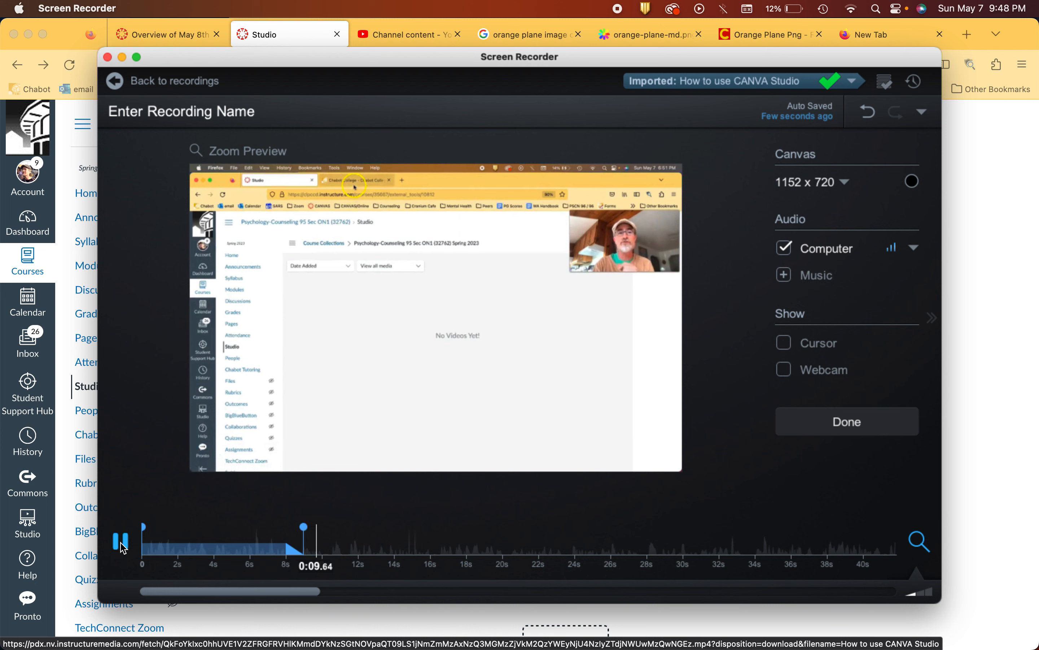
{"action": "left_click", "coordinate": [121, 542]}
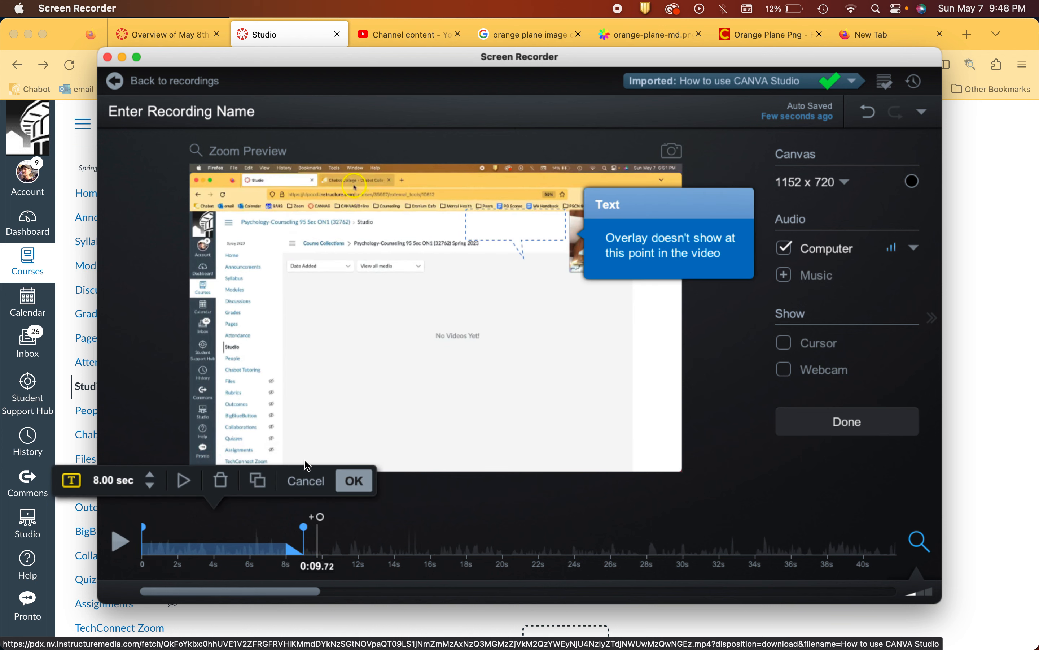
{"action": "left_click", "coordinate": [506, 377]}
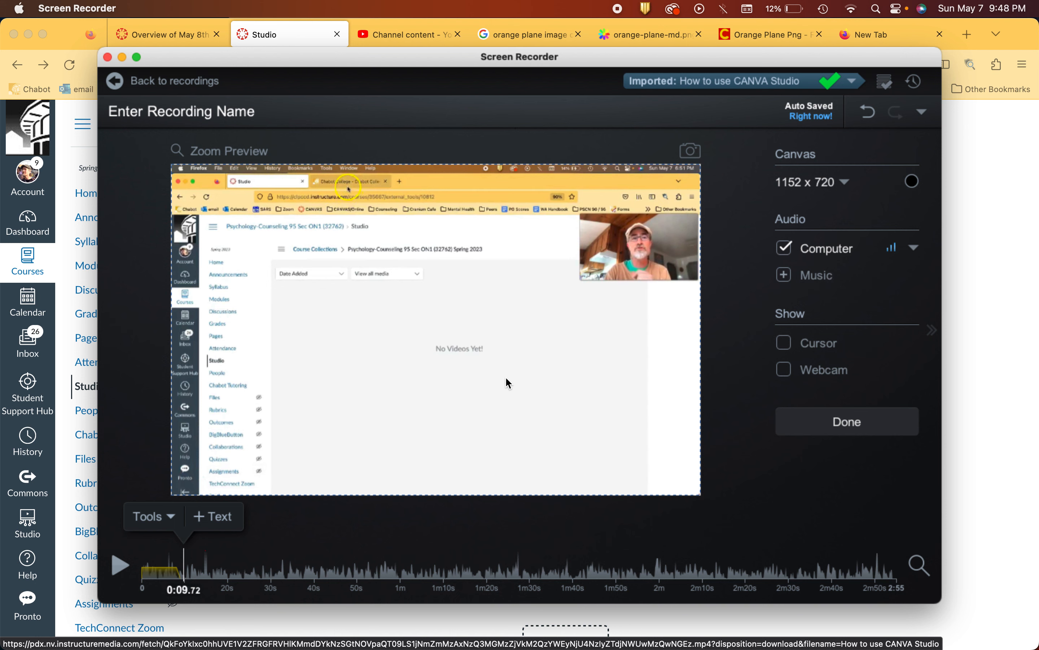
Step: Add a second text overlay at 0:09.72, just after the greeting callout
{"action": "left_click", "coordinate": [214, 516]}
{"action": "left_click", "coordinate": [452, 335]}
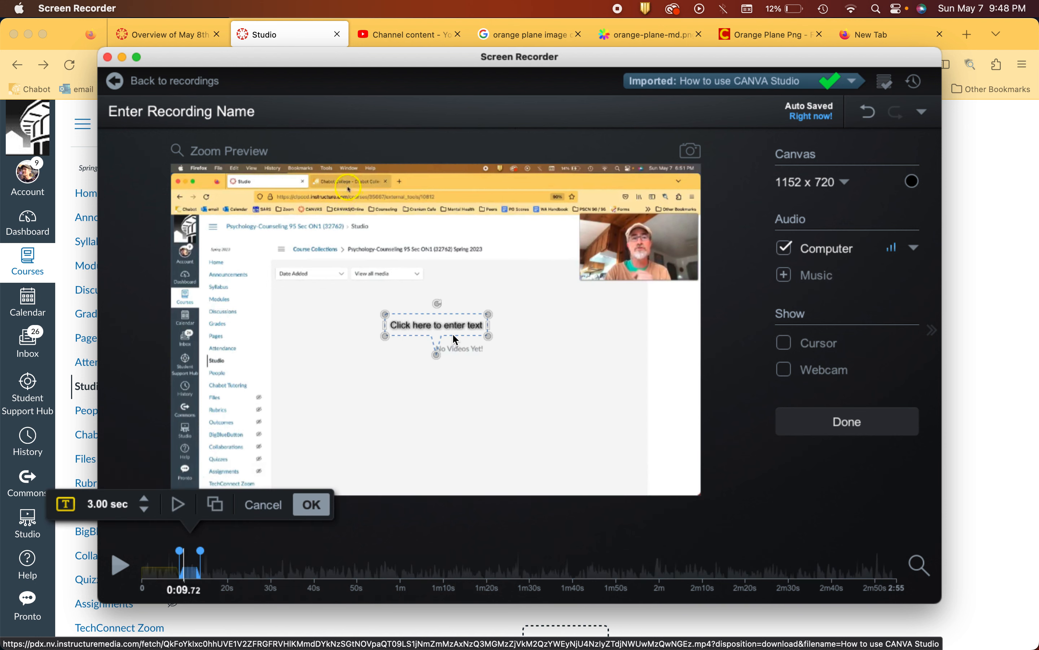
{"action": "left_click", "coordinate": [452, 328]}
{"action": "left_click", "coordinate": [452, 328]}
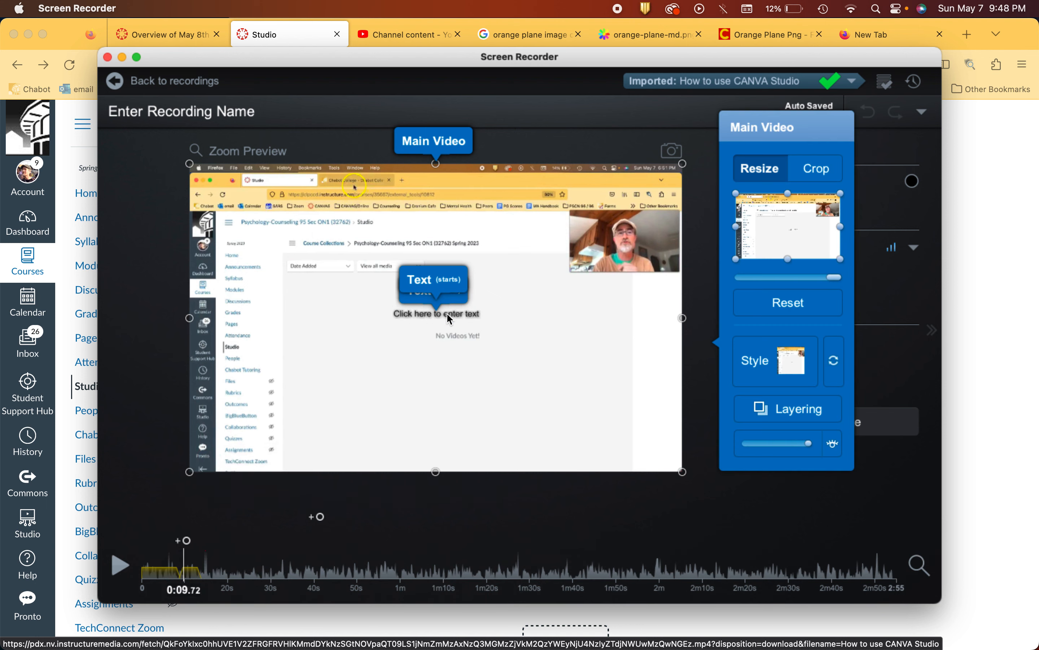
{"action": "left_click", "coordinate": [445, 329]}
{"action": "left_click", "coordinate": [445, 329]}
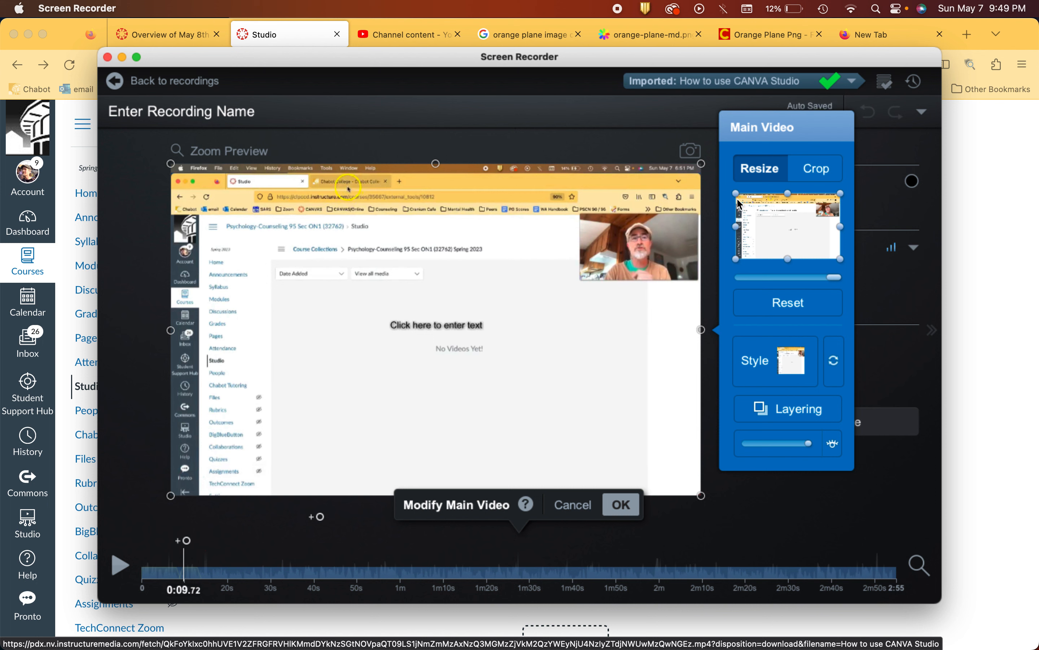
{"action": "left_click", "coordinate": [574, 507]}
Step: Select the second text callout and replace its placeholder with "Infomercial Text"
{"action": "left_click", "coordinate": [423, 323]}
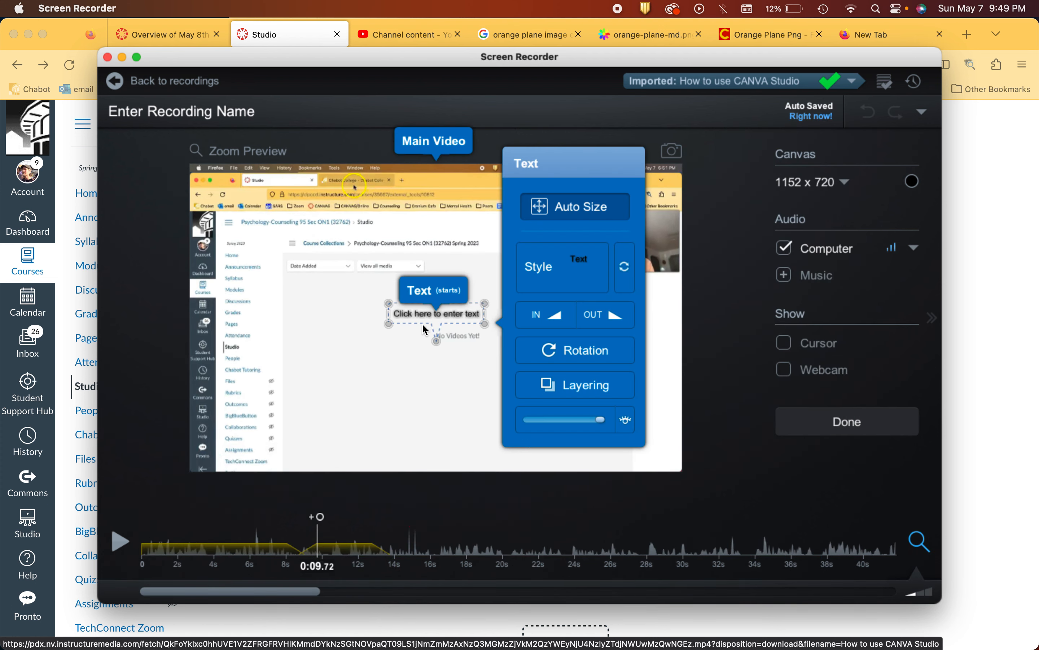
{"action": "left_click", "coordinate": [428, 312]}
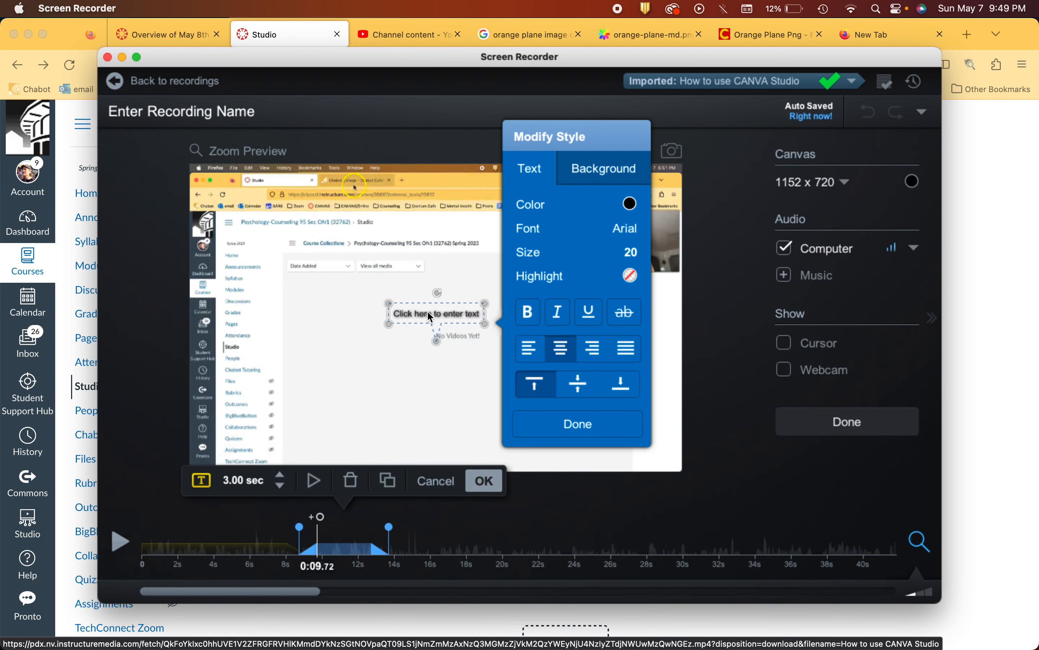
{"action": "triple_click", "coordinate": [428, 312]}
{"action": "type", "text": "Infomerci"}
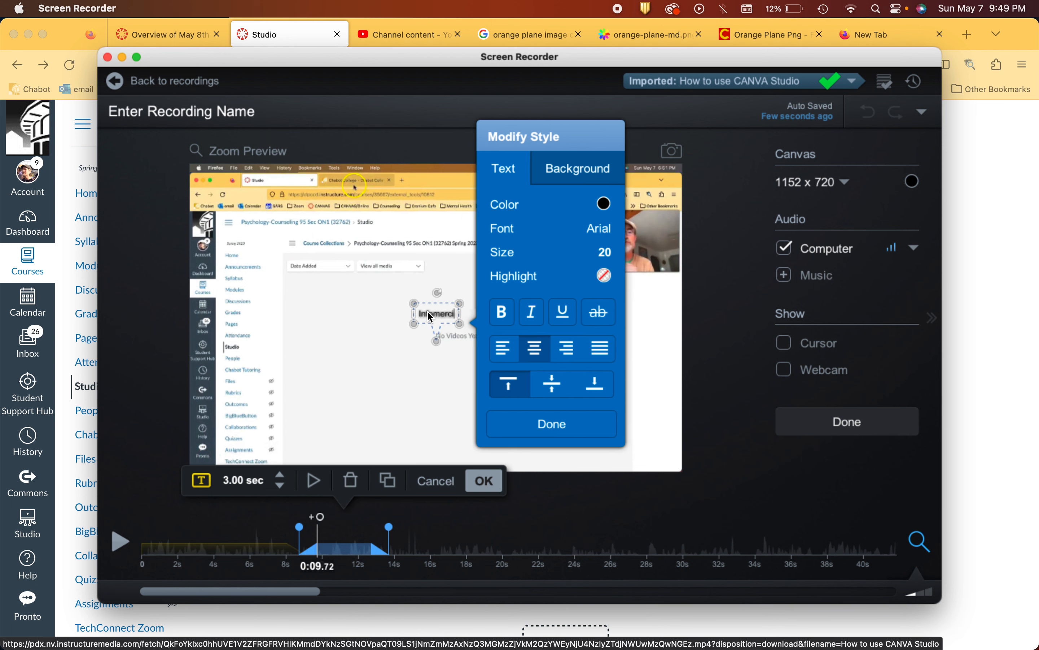
{"action": "type", "text": "al Text"}
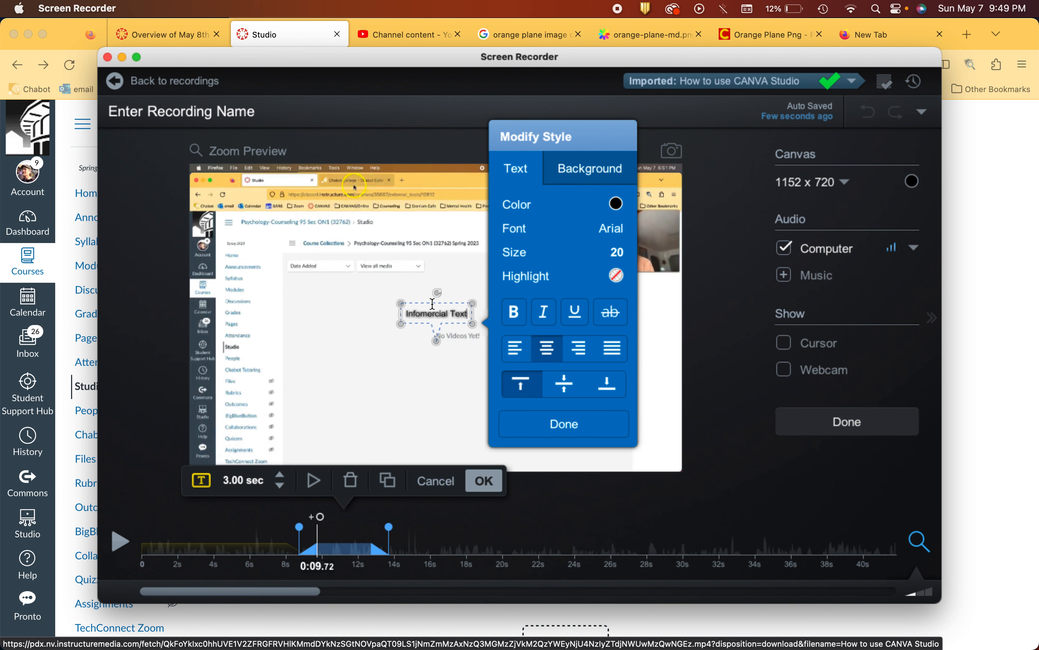
Step: Set the Infomercial Text callout's font size to 40 and leave the style settings
{"action": "left_click", "coordinate": [617, 254]}
{"action": "left_click_drag", "start_coordinate": [694, 239], "coordinate": [720, 239]}
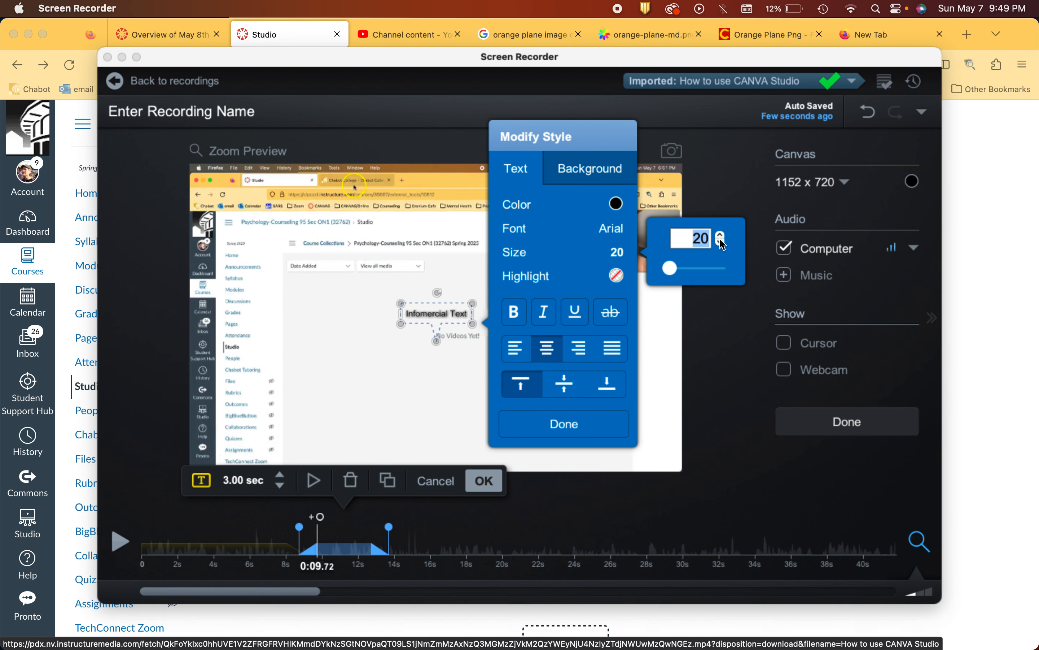
{"action": "type", "text": "40"}
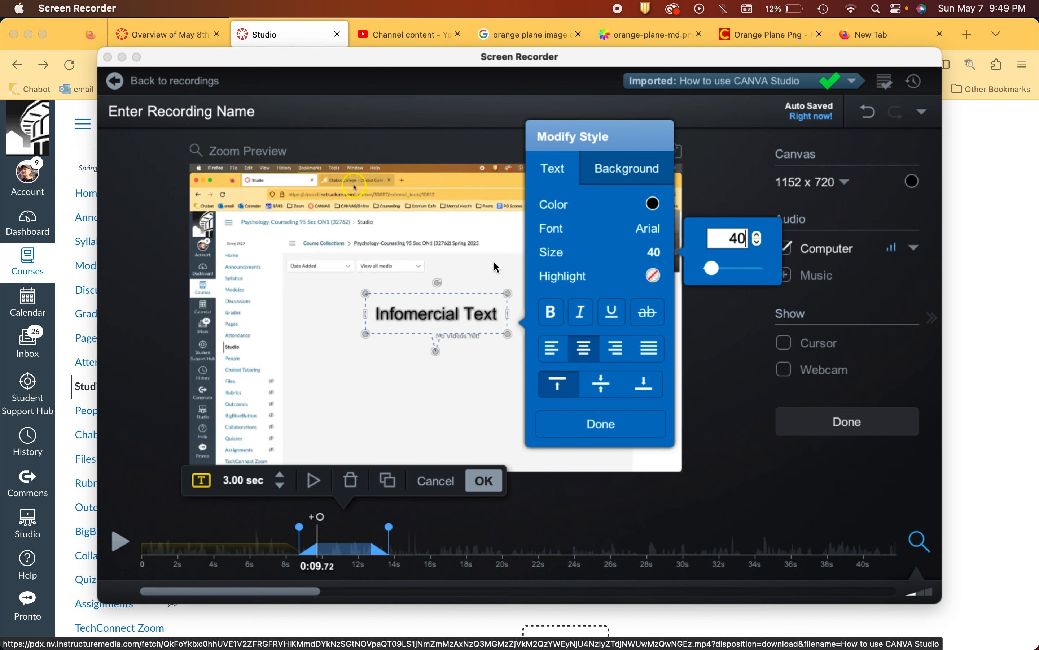
{"action": "left_click", "coordinate": [487, 282]}
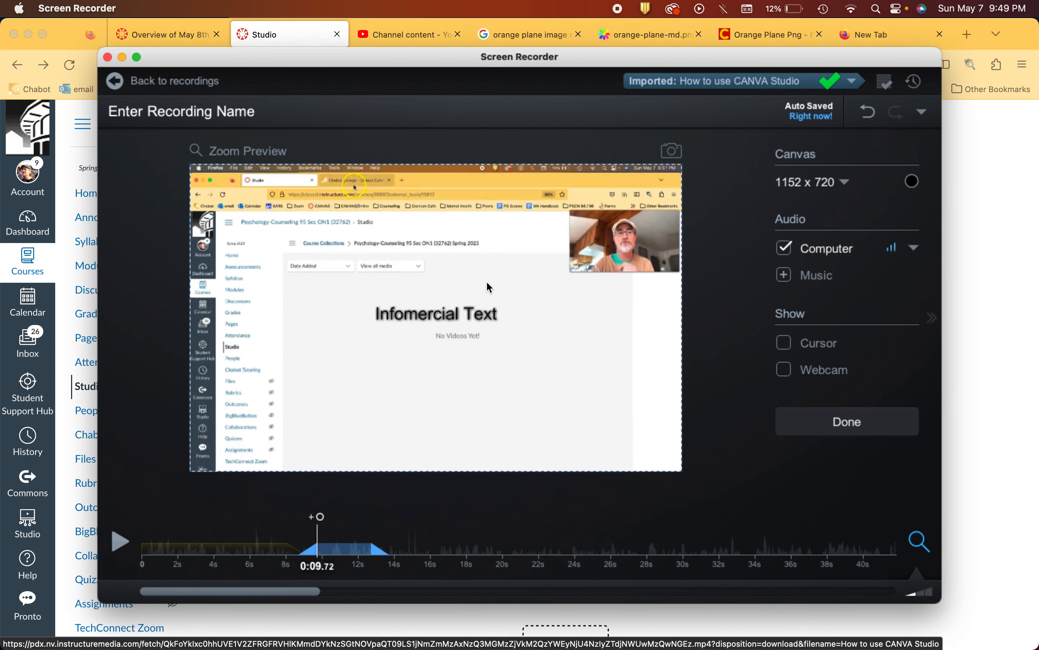
Step: Move the Infomercial Text callout just below the webcam picture and accept the edit
{"action": "left_click", "coordinate": [478, 323]}
{"action": "left_click", "coordinate": [512, 332]}
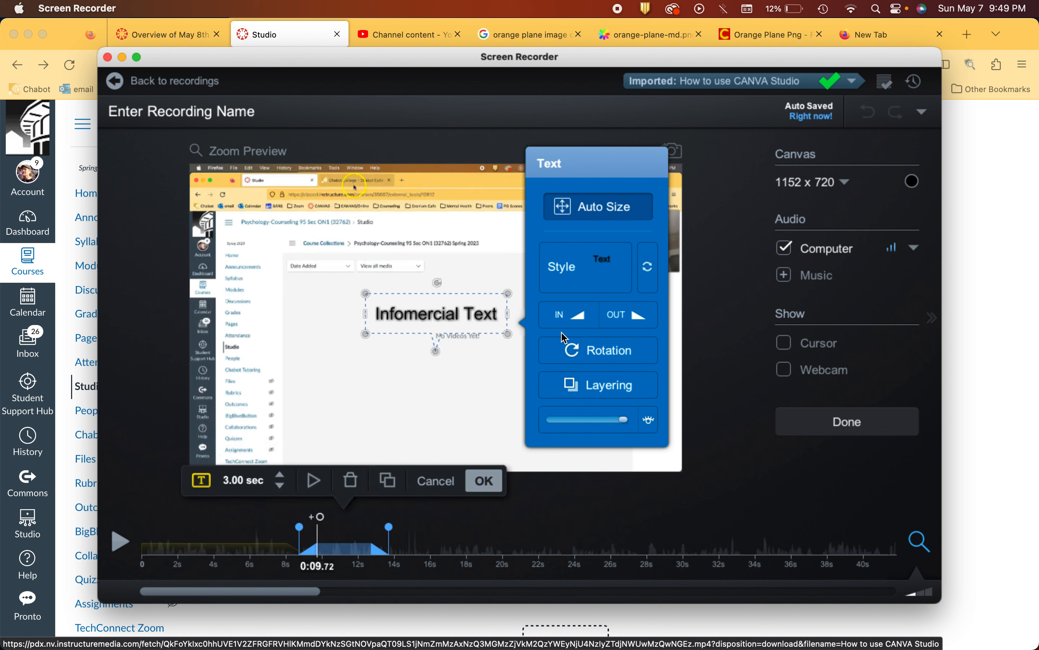
{"action": "left_click_drag", "start_coordinate": [453, 327], "coordinate": [619, 303]}
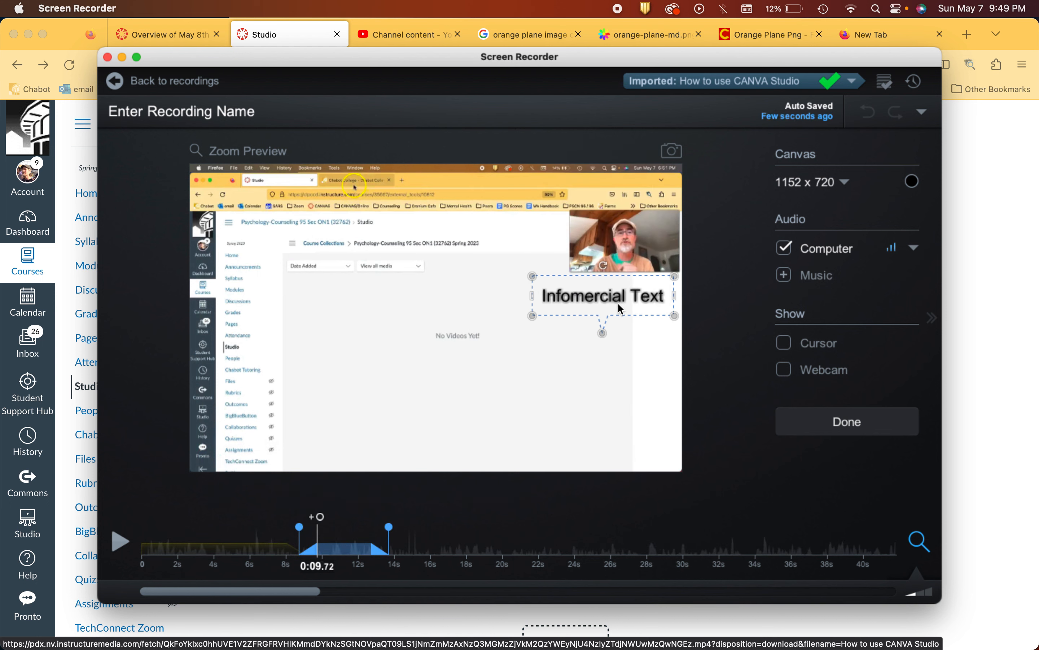
{"action": "left_click", "coordinate": [622, 309]}
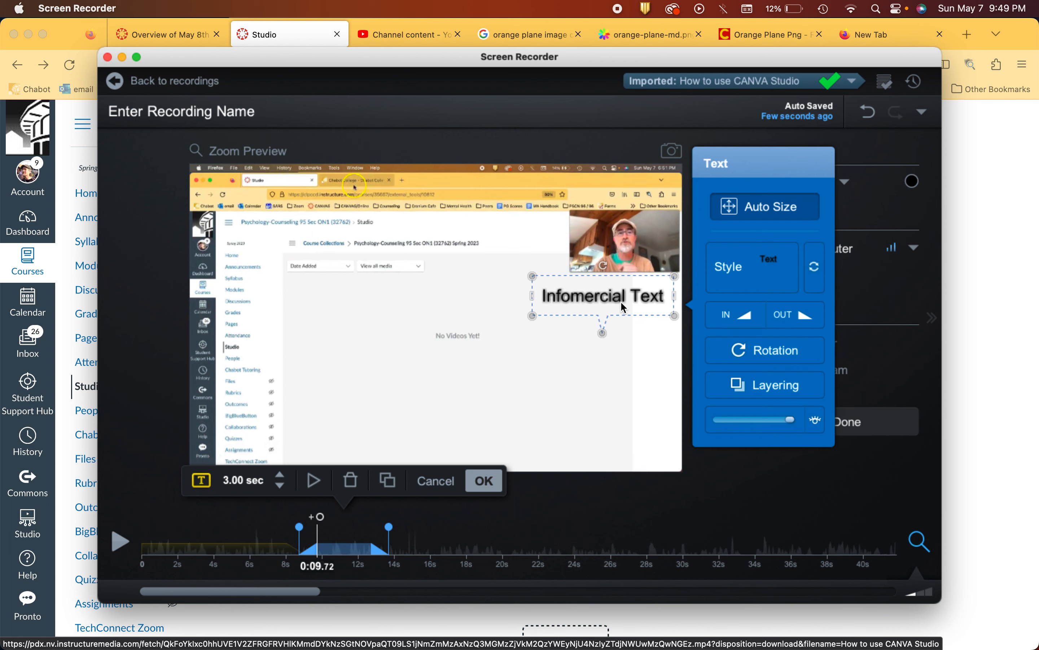
{"action": "left_click", "coordinate": [408, 370]}
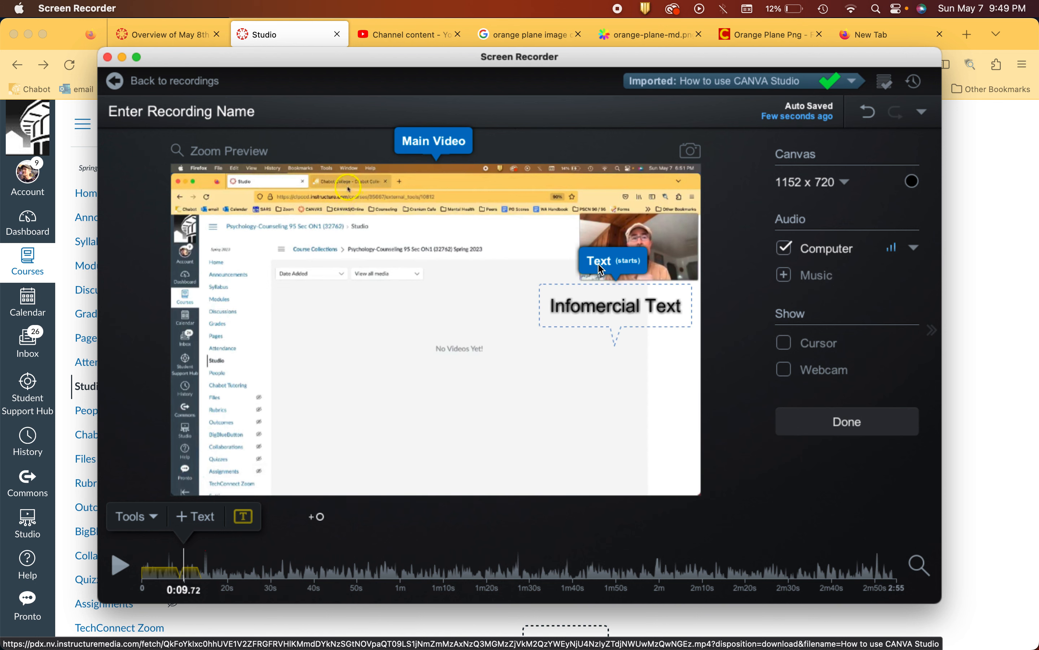
Step: Play the video around the start of the Infomercial Text callout to check its timing
{"action": "left_click", "coordinate": [597, 306]}
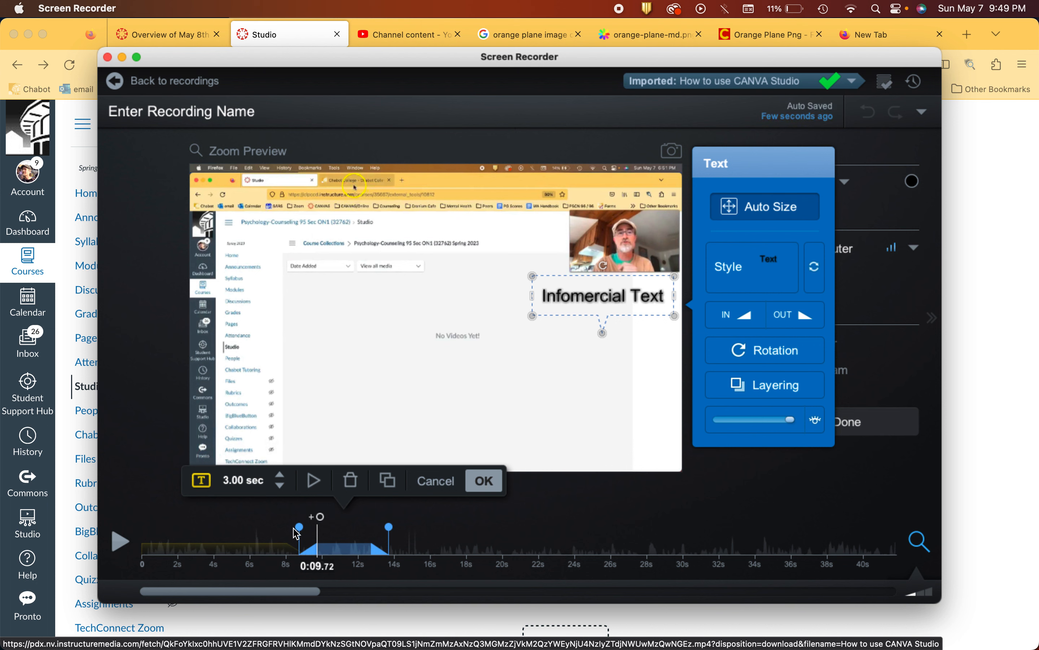
{"action": "left_click", "coordinate": [120, 541]}
{"action": "left_click", "coordinate": [160, 550]}
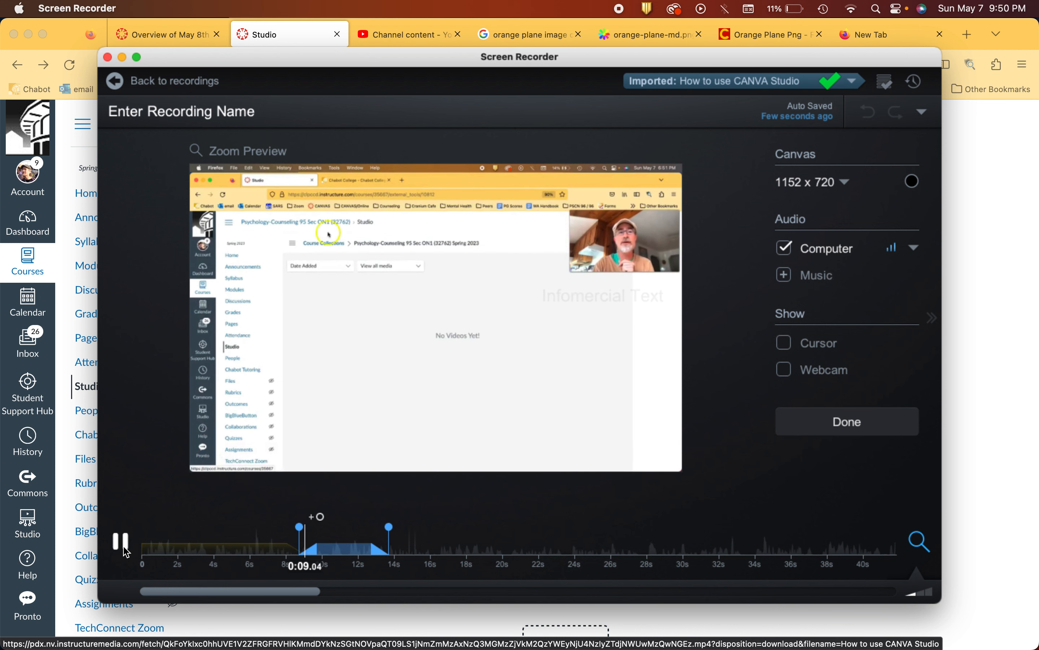
Step: Move the Infomercial Text callout's start back to about 4 seconds for a 7.72-second duration, check the video at 0:02.56 and close the edit
{"action": "left_click", "coordinate": [664, 297]}
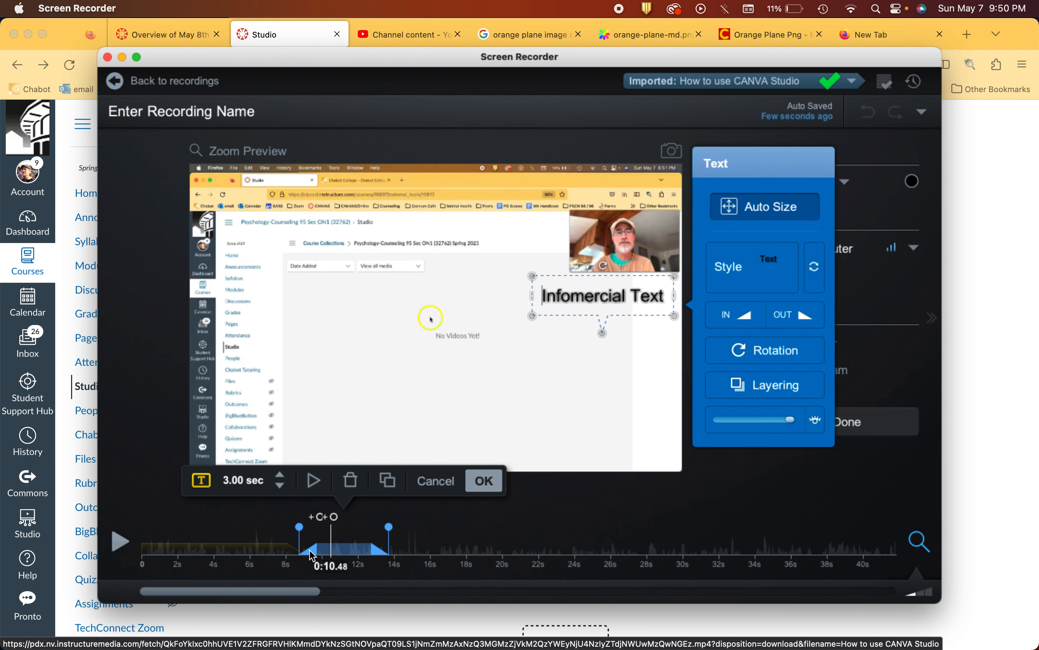
{"action": "left_click_drag", "start_coordinate": [299, 527], "coordinate": [216, 535]}
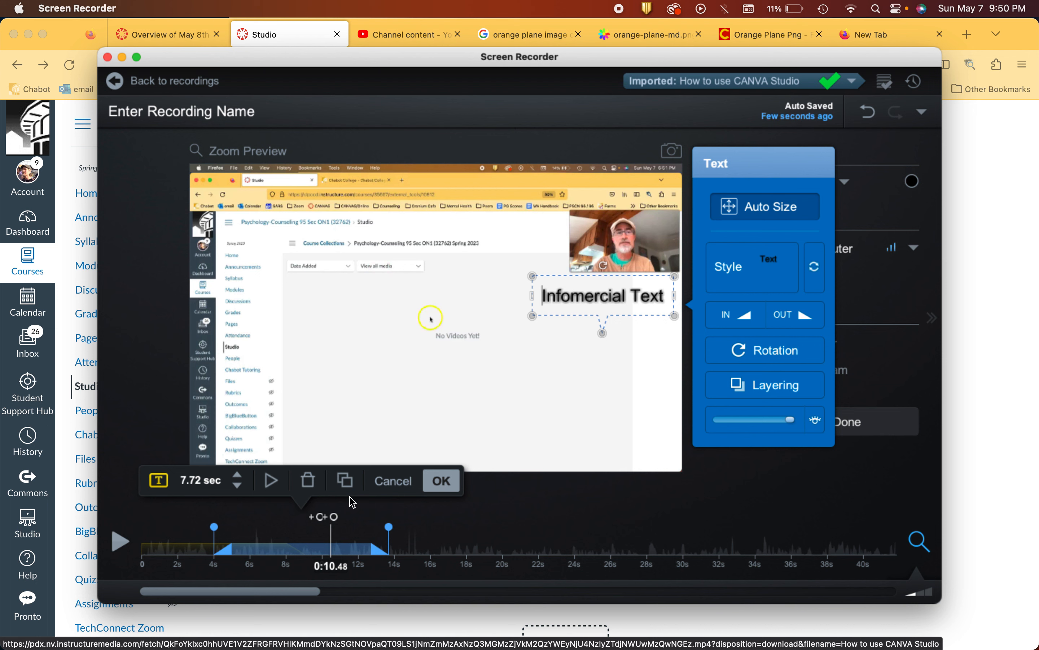
{"action": "left_click", "coordinate": [330, 549]}
{"action": "left_click", "coordinate": [191, 555]}
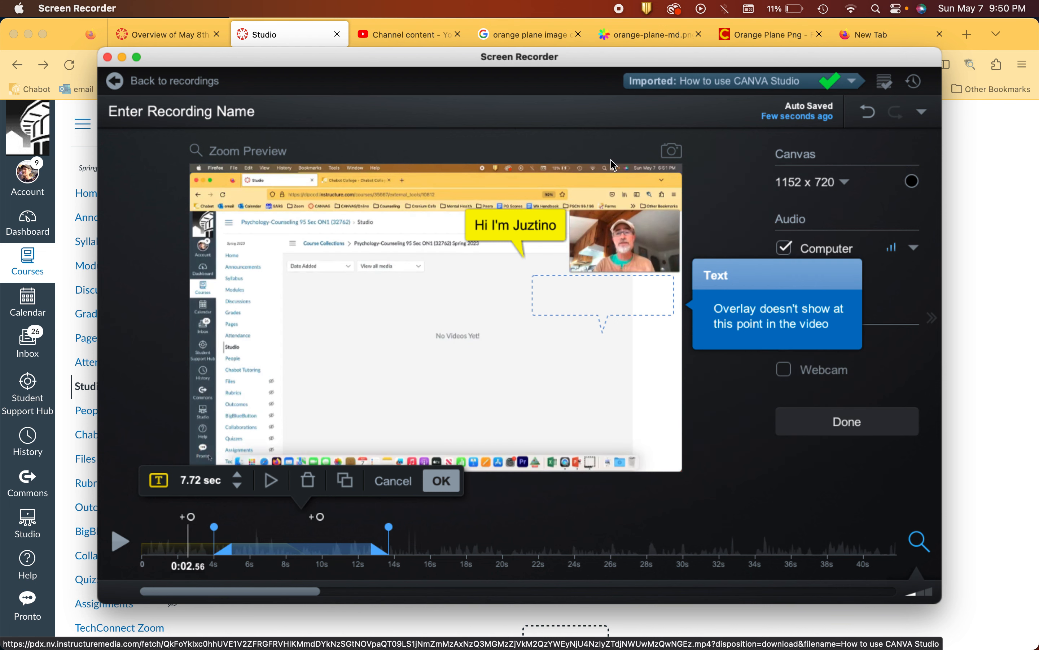
{"action": "left_click", "coordinate": [523, 230]}
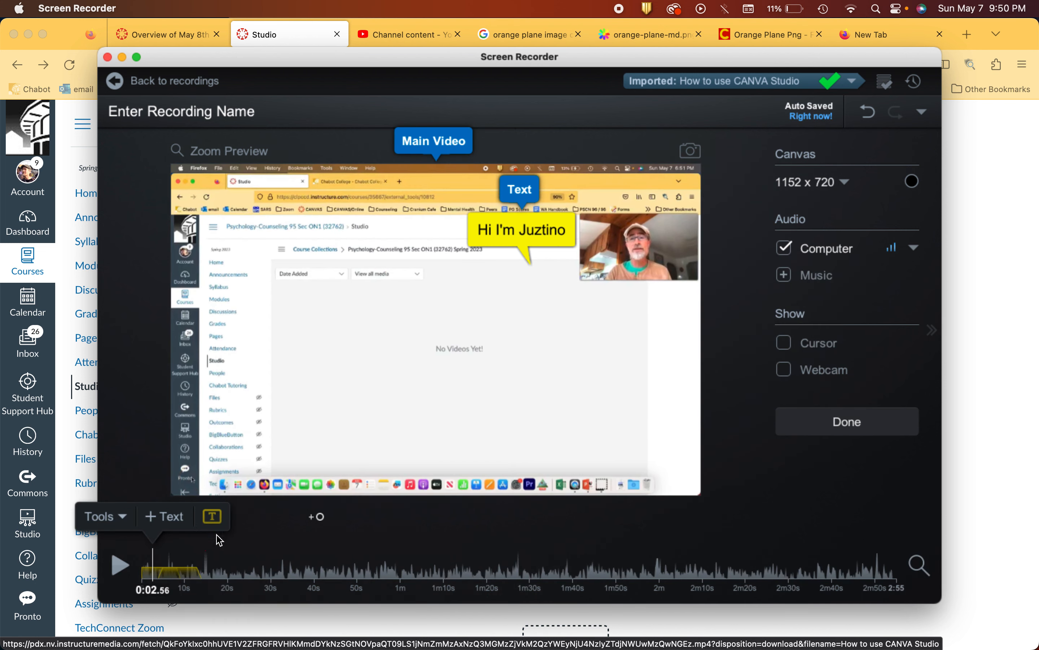
Step: Check several points in the first 12 seconds of the video to see where the two callouts overlap
{"action": "left_click", "coordinate": [197, 578]}
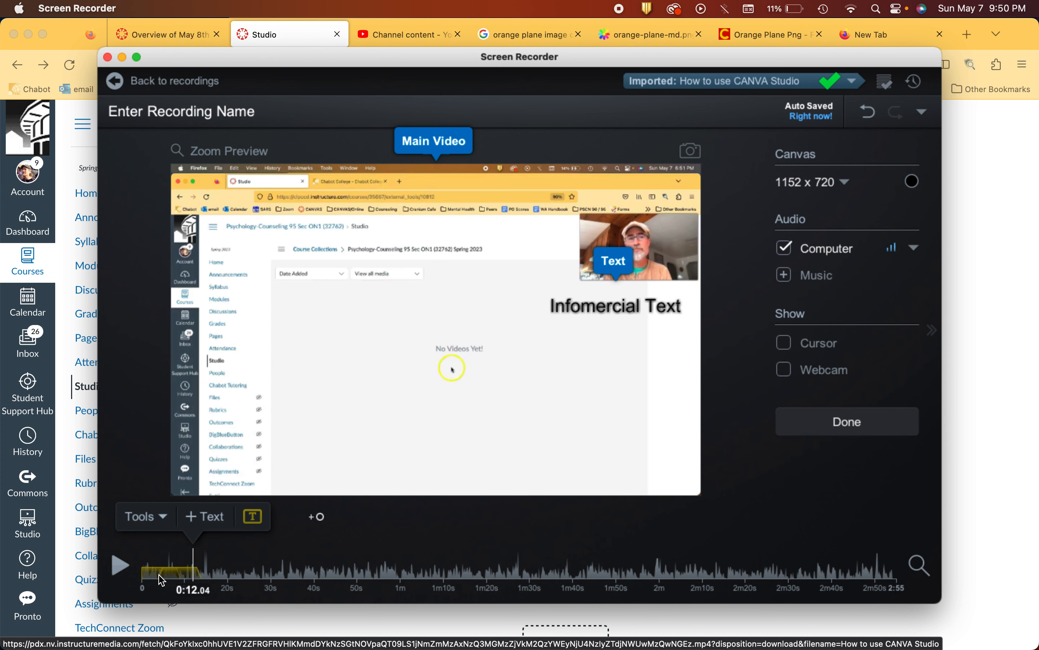
{"action": "left_click", "coordinate": [176, 572]}
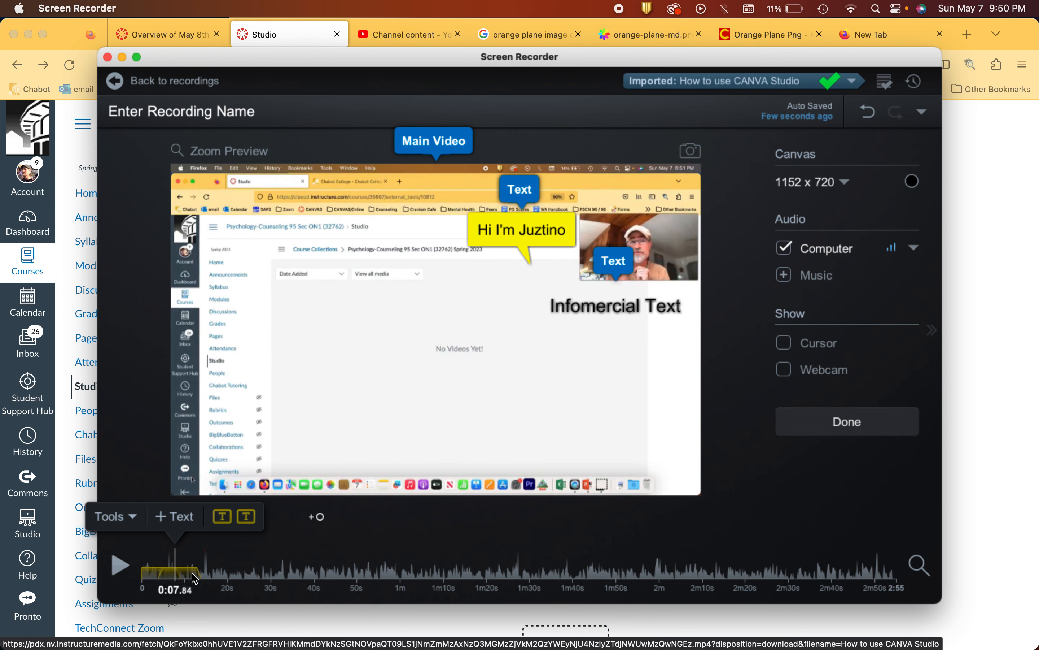
{"action": "left_click", "coordinate": [193, 576]}
{"action": "left_click", "coordinate": [173, 572]}
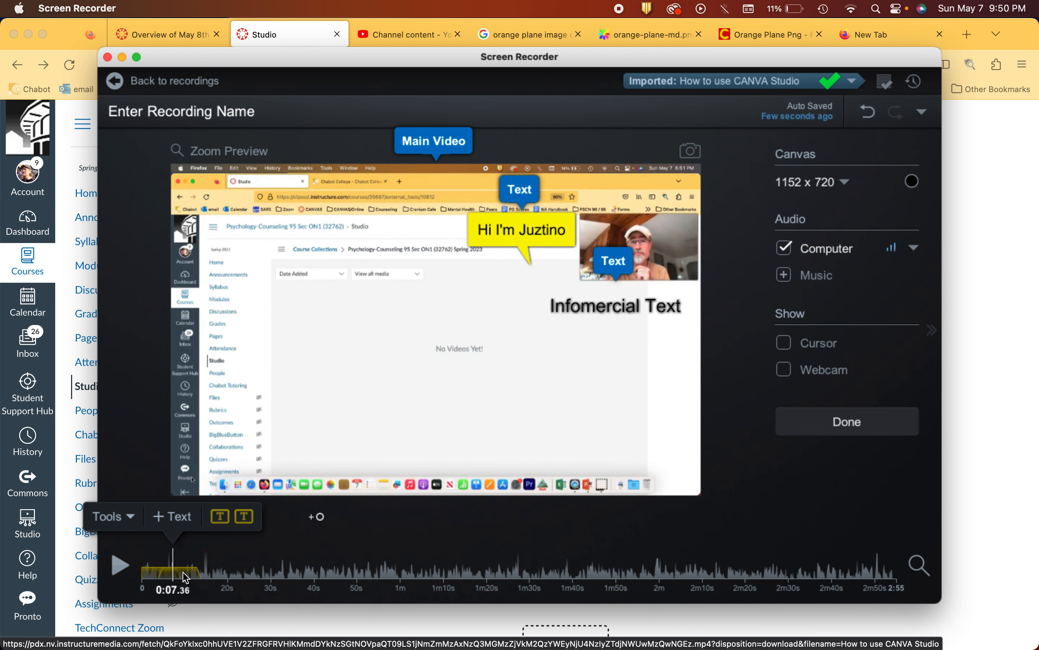
{"action": "left_click", "coordinate": [187, 577]}
{"action": "left_click", "coordinate": [162, 574]}
Step: Extend the greeting callout's duration to 11.36 seconds and finish editing the recording
{"action": "left_click", "coordinate": [535, 226]}
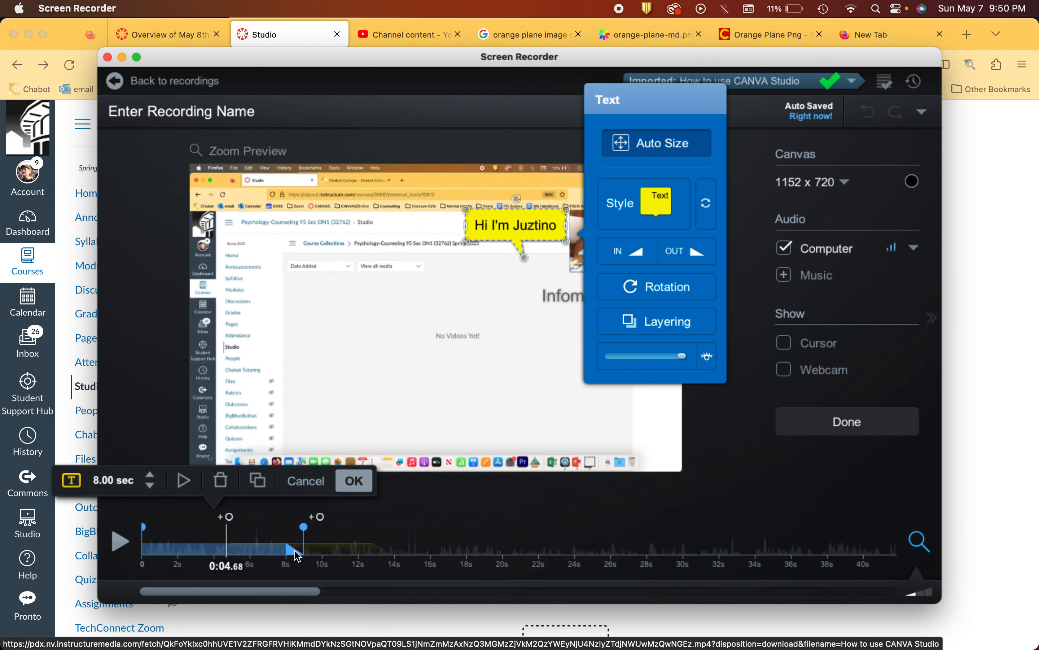
{"action": "left_click_drag", "start_coordinate": [295, 552], "coordinate": [222, 529]}
{"action": "mouse_move", "coordinate": [341, 521]}
{"action": "left_mouse_down"}
{"action": "mouse_move", "coordinate": [379, 522]}
{"action": "mouse_move", "coordinate": [344, 522]}
{"action": "mouse_move", "coordinate": [365, 517]}
{"action": "left_mouse_up"}
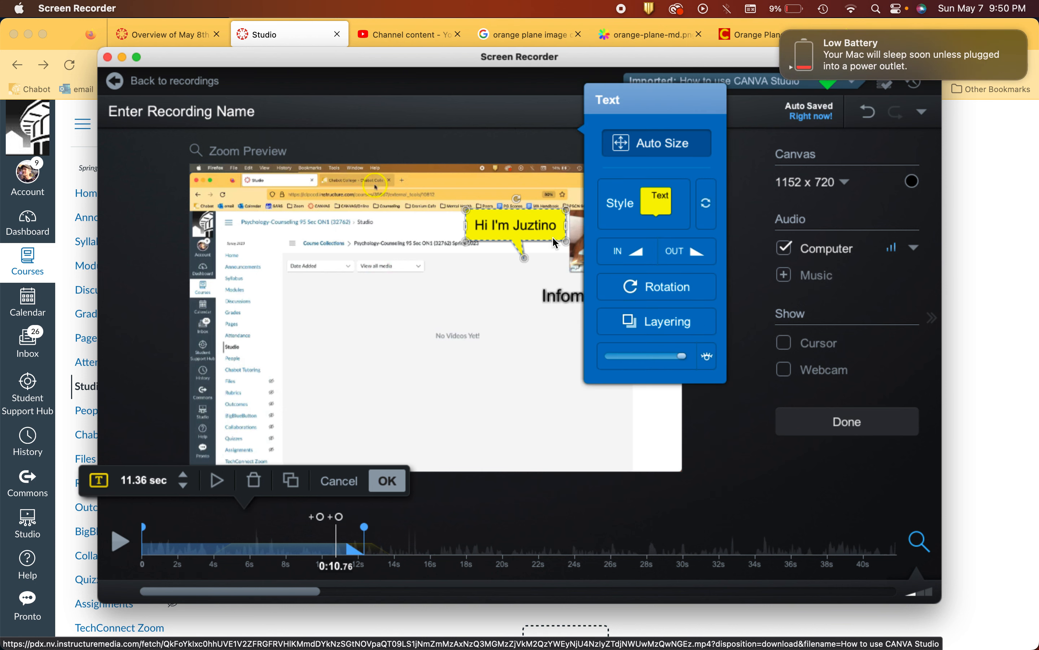
{"action": "left_click", "coordinate": [521, 226]}
{"action": "left_click", "coordinate": [454, 370]}
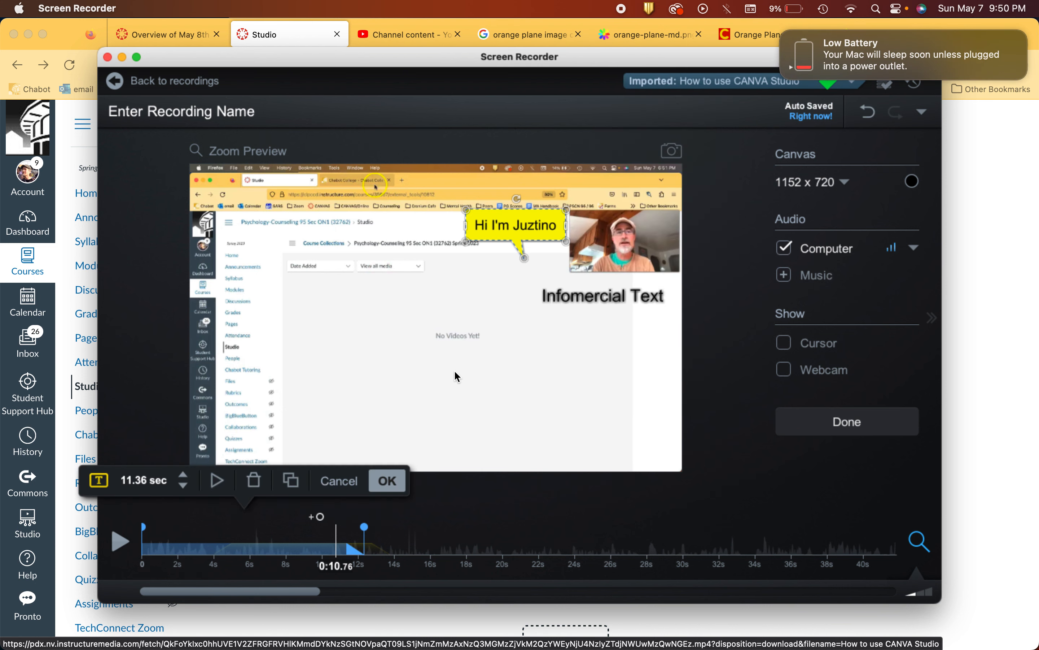
{"action": "left_click", "coordinate": [454, 369]}
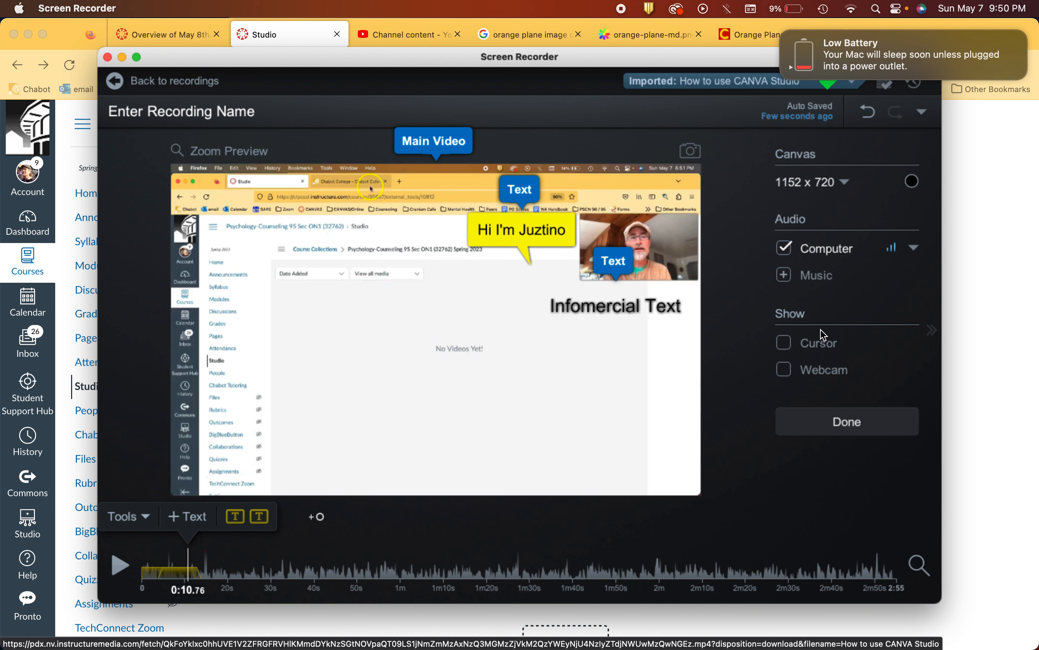
{"action": "left_click", "coordinate": [845, 429]}
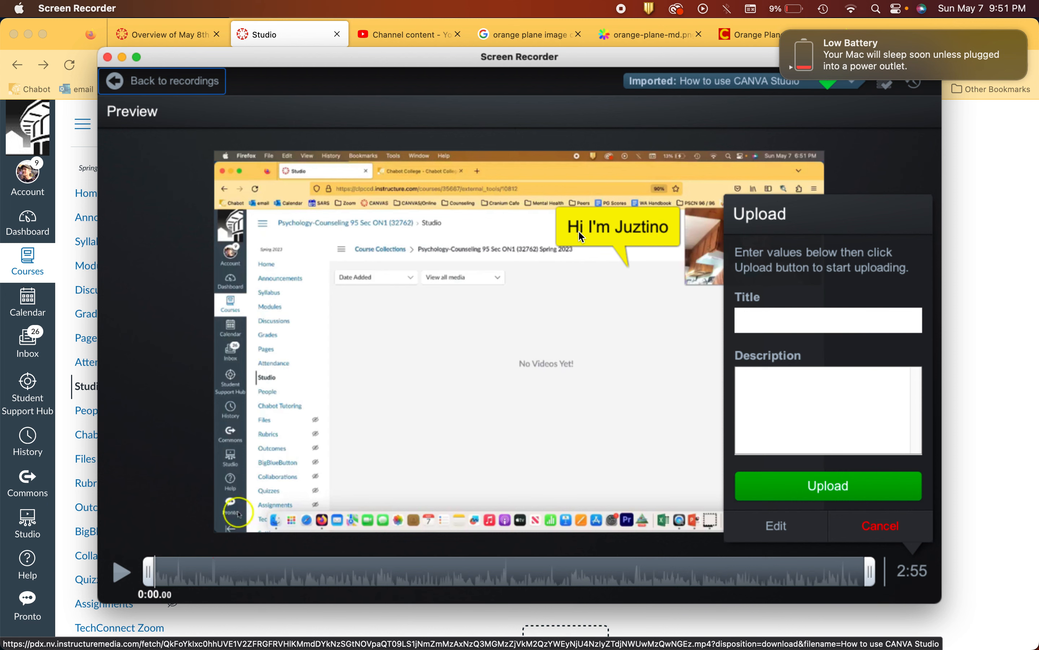
Step: Go back to the recordings list and reopen the preview of the "How to use CANVA Studio" recording
{"action": "left_click", "coordinate": [197, 85]}
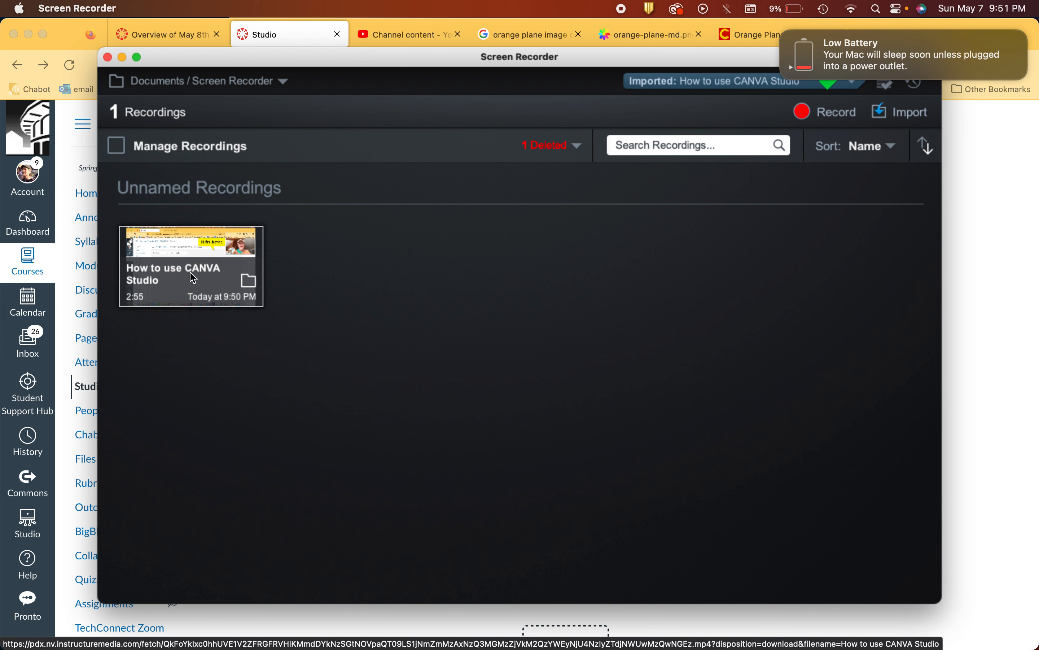
{"action": "mouse_move", "coordinate": [193, 279]}
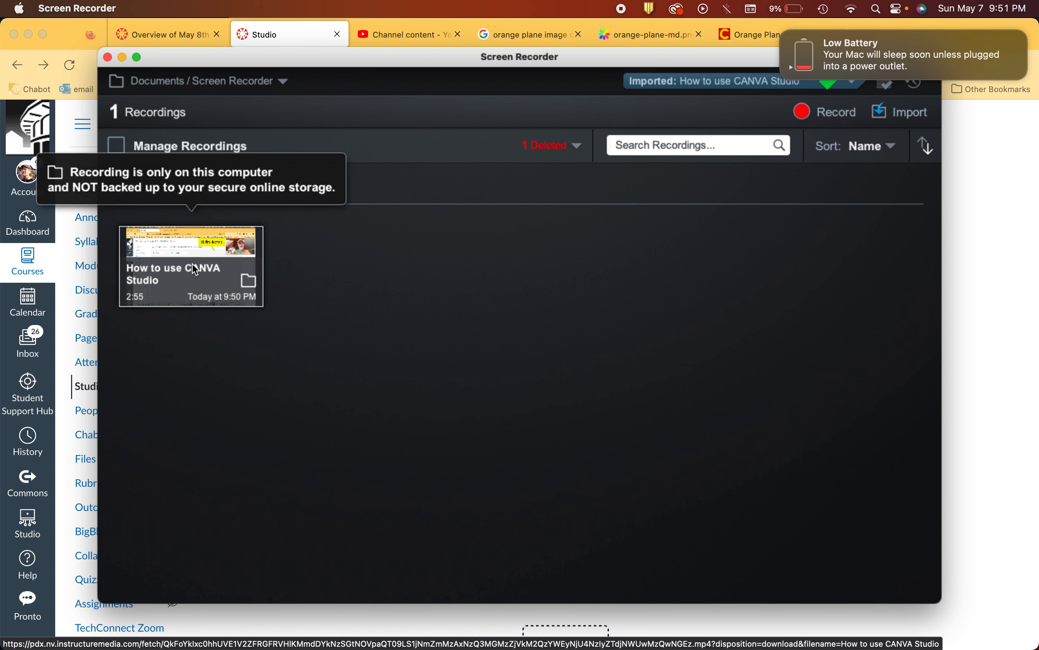
{"action": "left_click", "coordinate": [195, 270]}
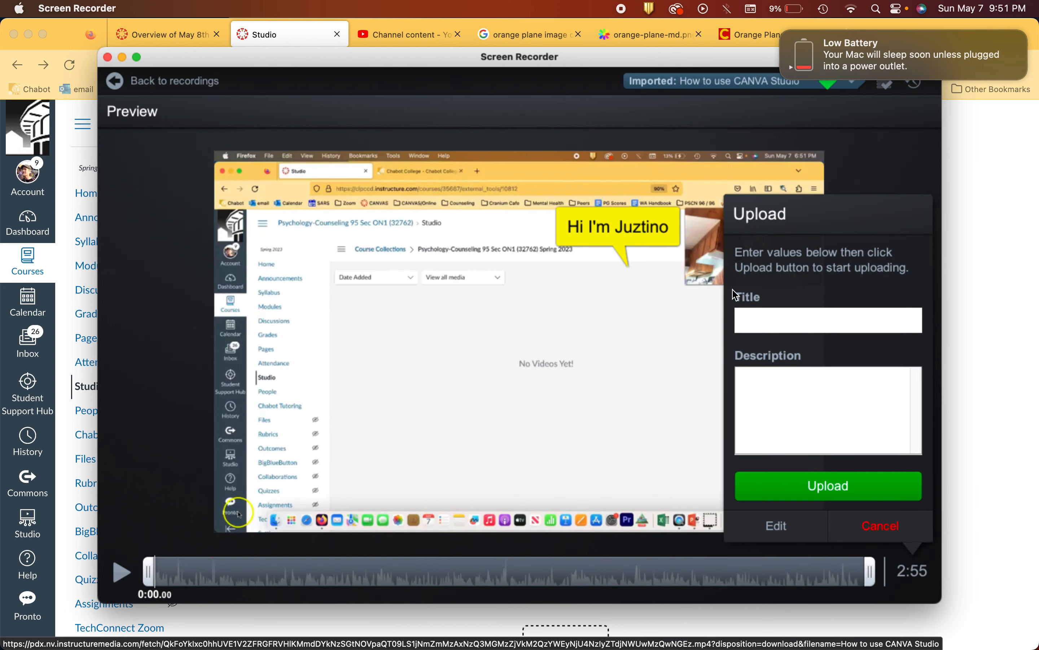
{"action": "left_click", "coordinate": [116, 83]}
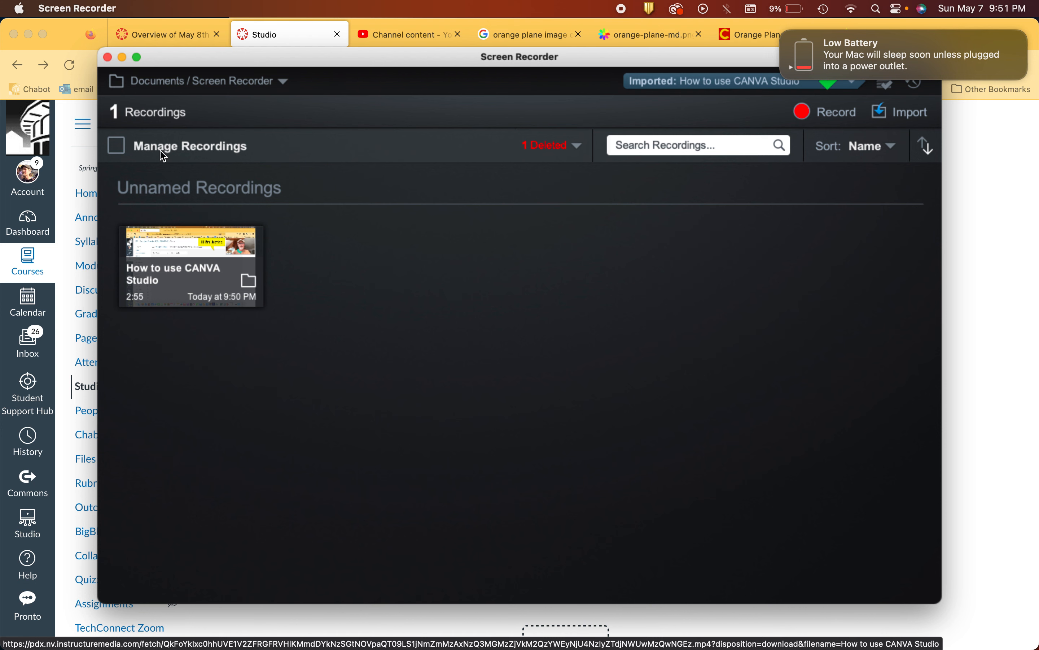
{"action": "left_click", "coordinate": [186, 273]}
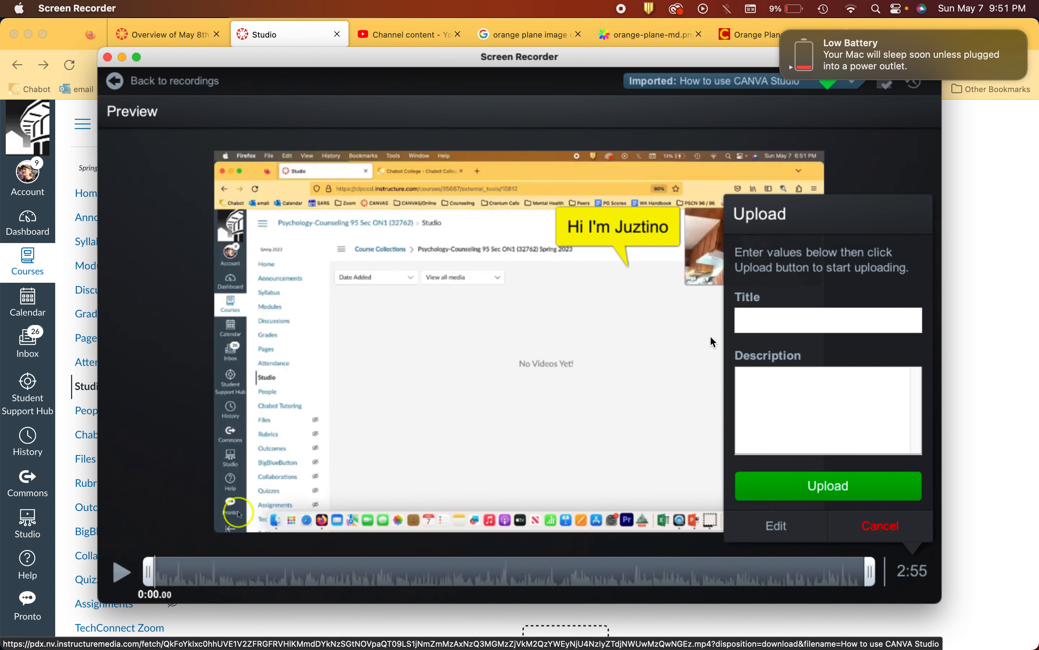
Step: Title the recording "vidoe with text" and upload it to Studio
{"action": "left_click", "coordinate": [829, 494]}
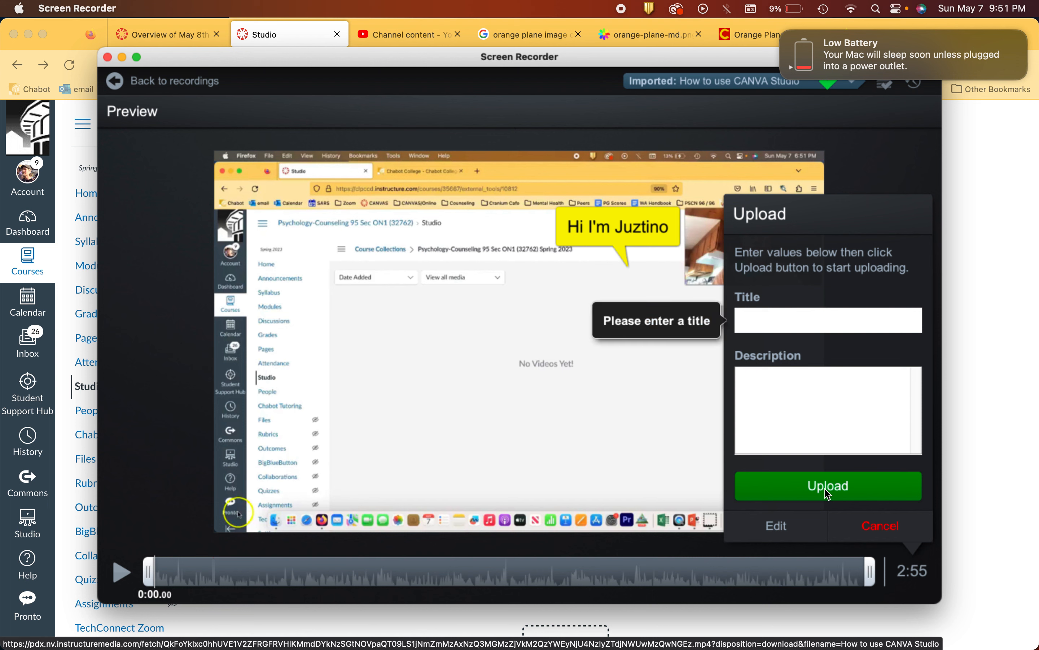
{"action": "left_click", "coordinate": [762, 318]}
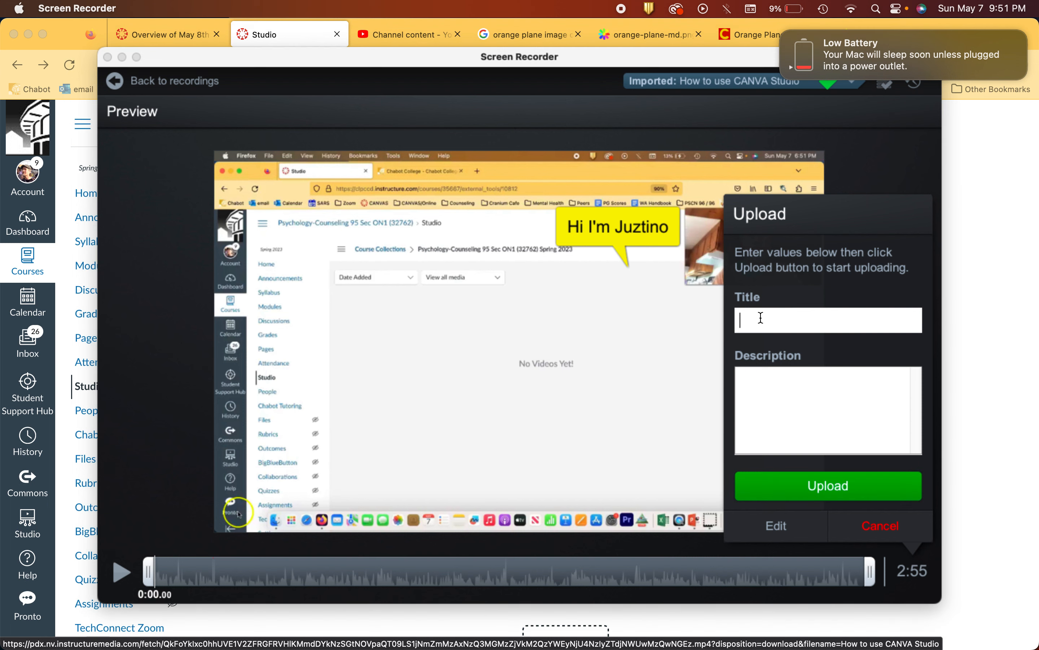
{"action": "type", "text": "vidoe with text"}
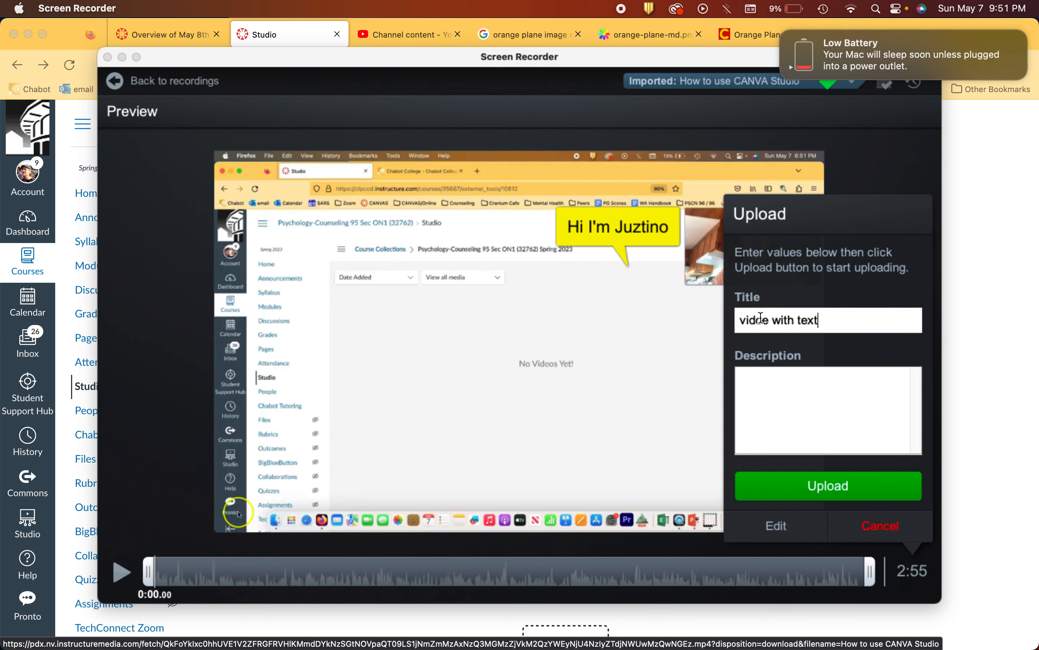
{"action": "left_click", "coordinate": [851, 490]}
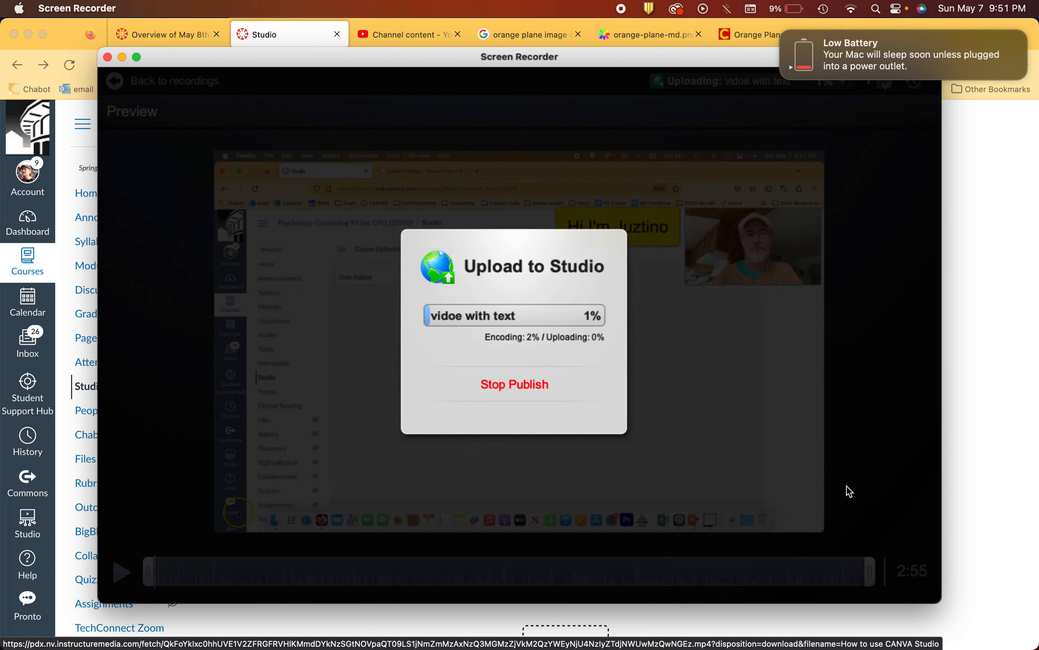